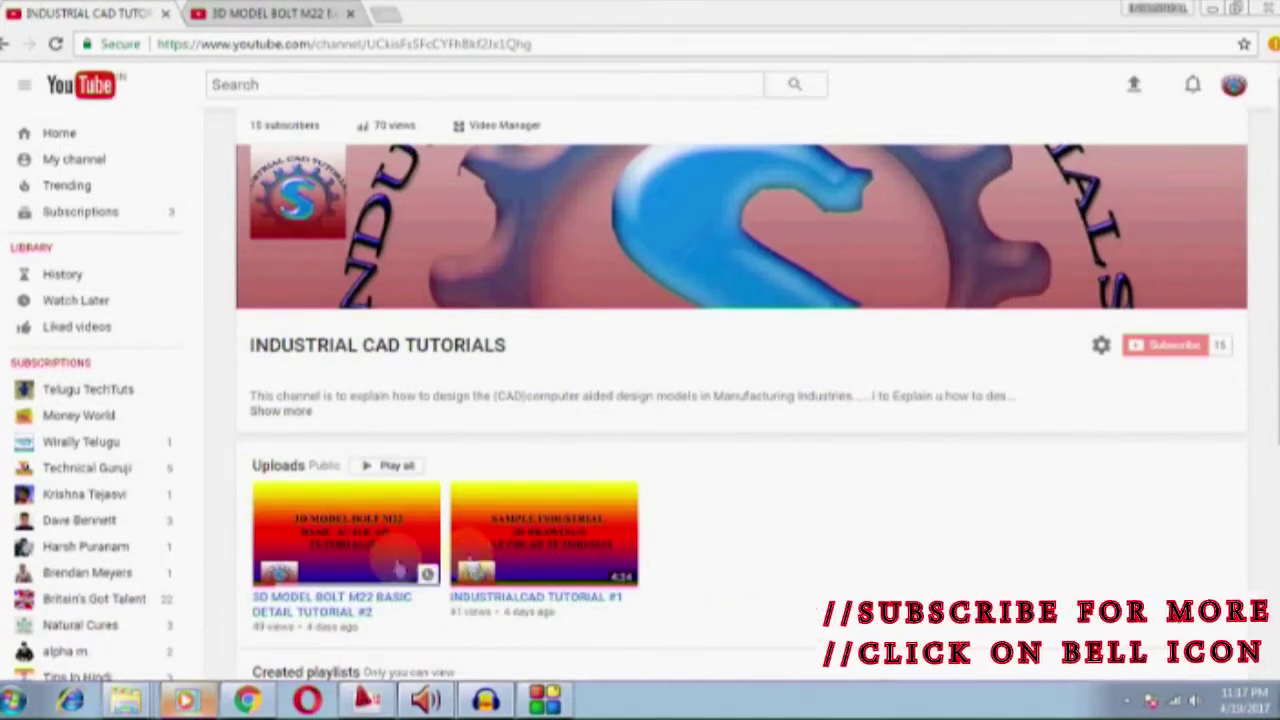
Expand the BOLT M22 BASIC DETAIL TUTORIAL #2 video's description, then bring up the Notepad blank calculation
mouse_move(1155, 345)
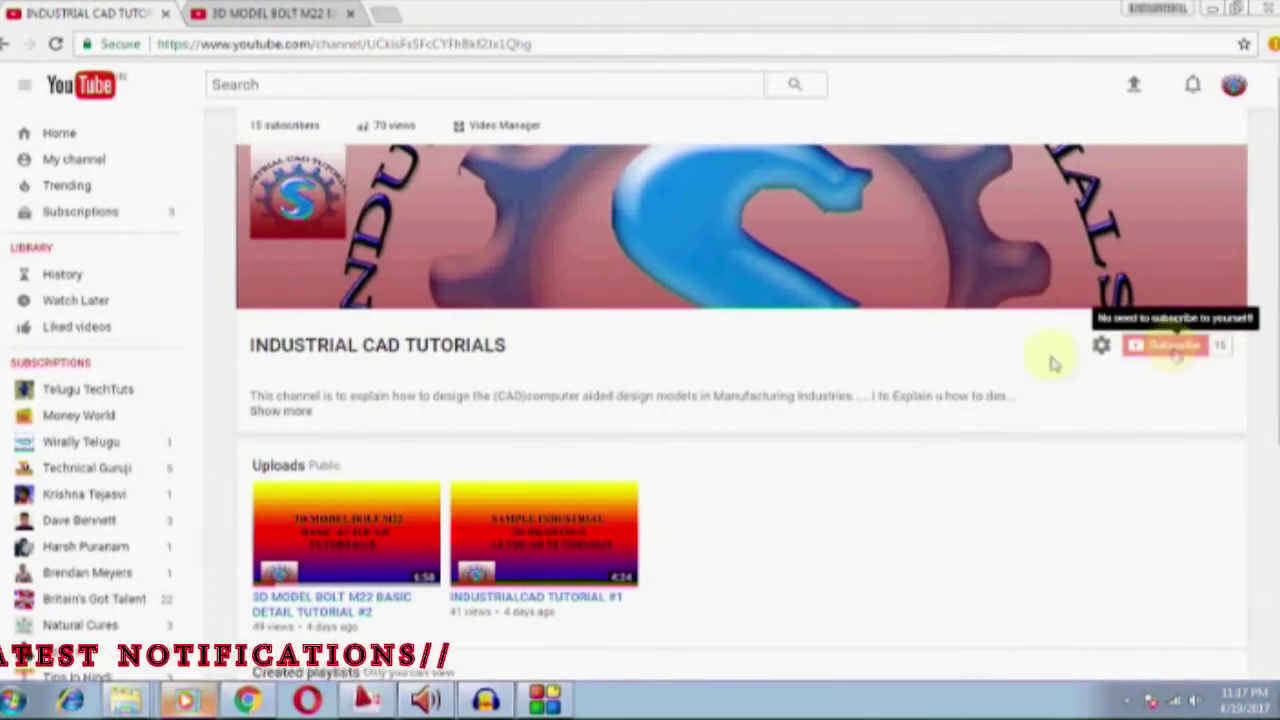
left_click(282, 16)
scroll(392, 455, "down", 4)
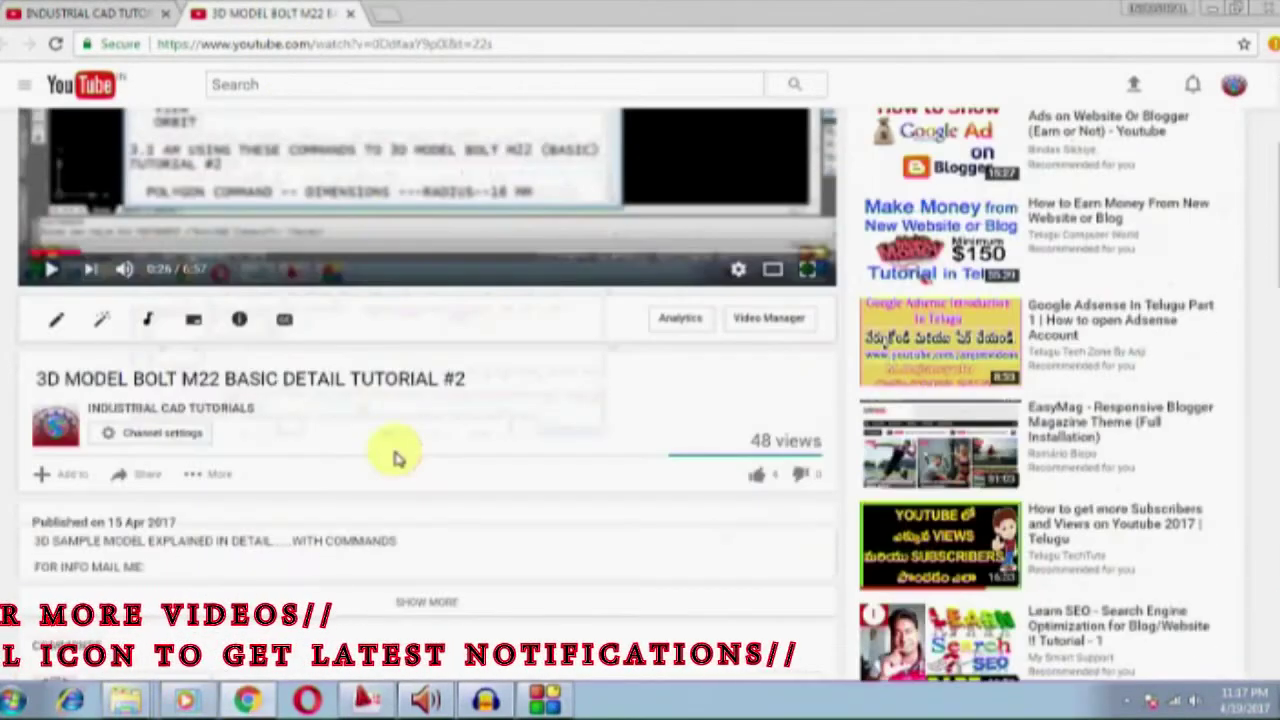
scroll(437, 343, "down", 2)
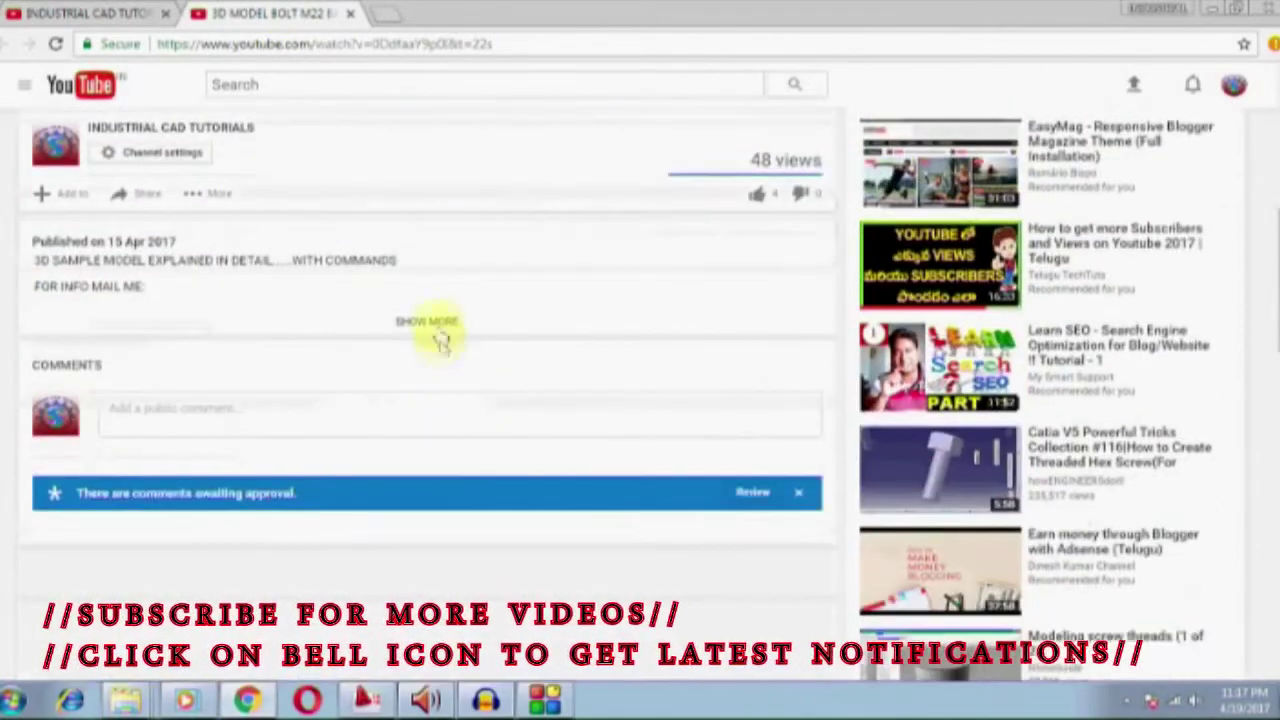
left_click(430, 322)
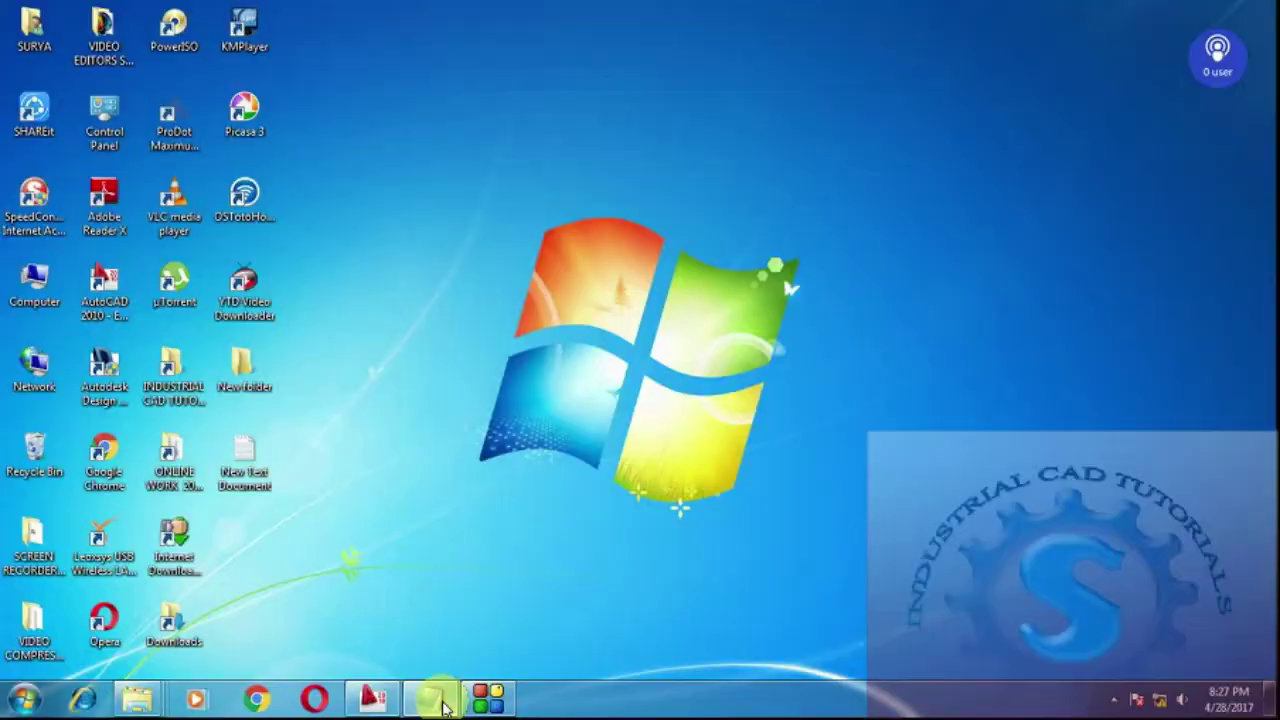
left_click(432, 696)
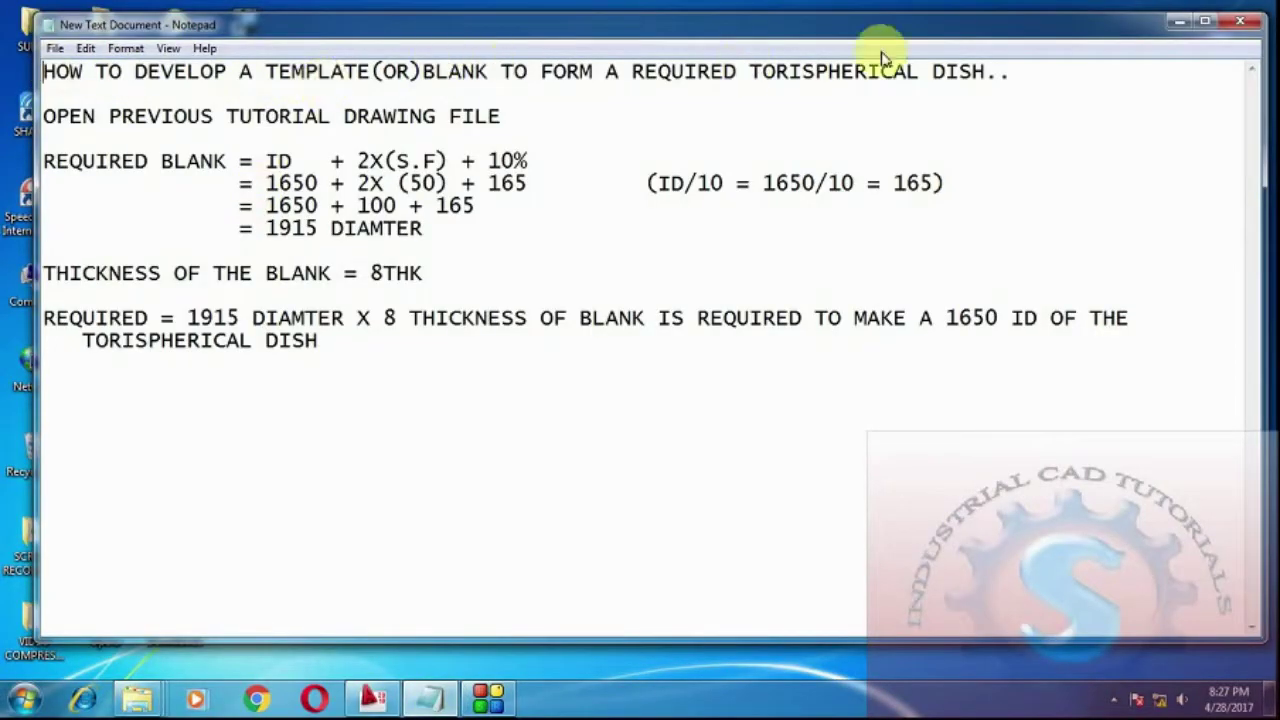
mouse_move(40, 93)
left_mouse_down()
mouse_move(72, 70)
mouse_move(40, 72)
mouse_move(235, 117)
mouse_move(534, 117)
left_mouse_up()
left_click(617, 185)
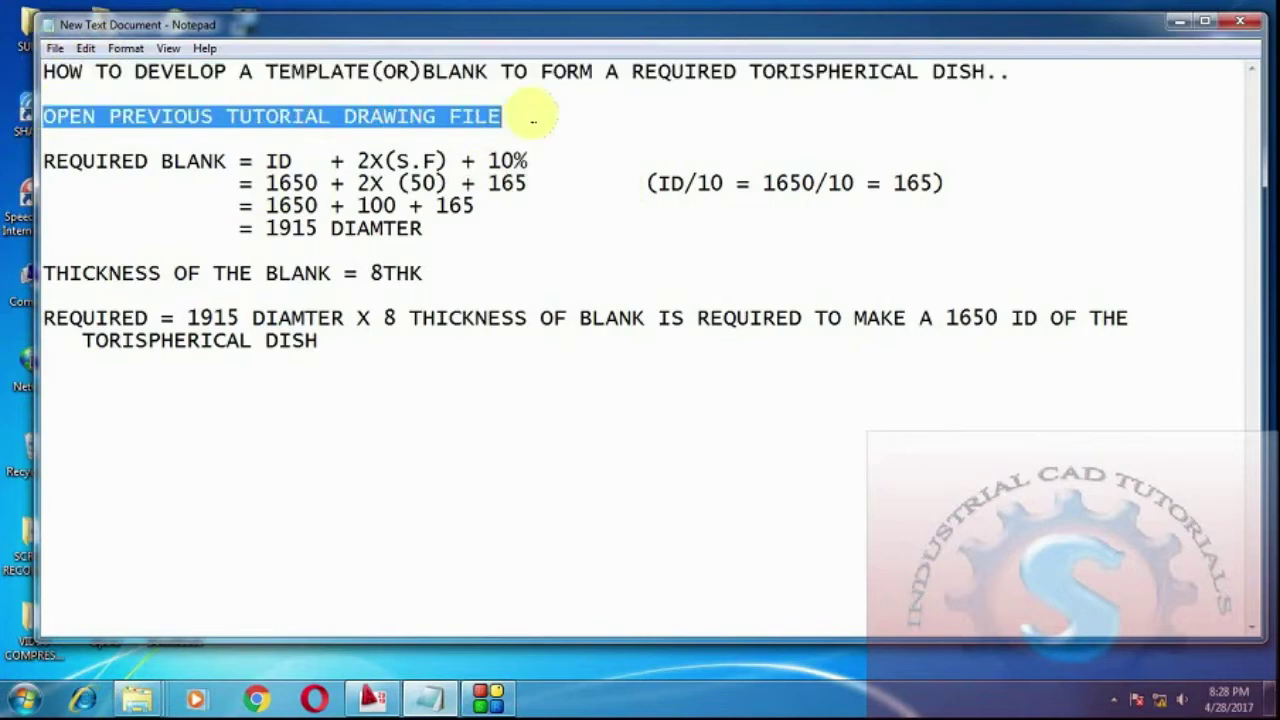
left_click(536, 122)
left_click(430, 697)
left_click(371, 697)
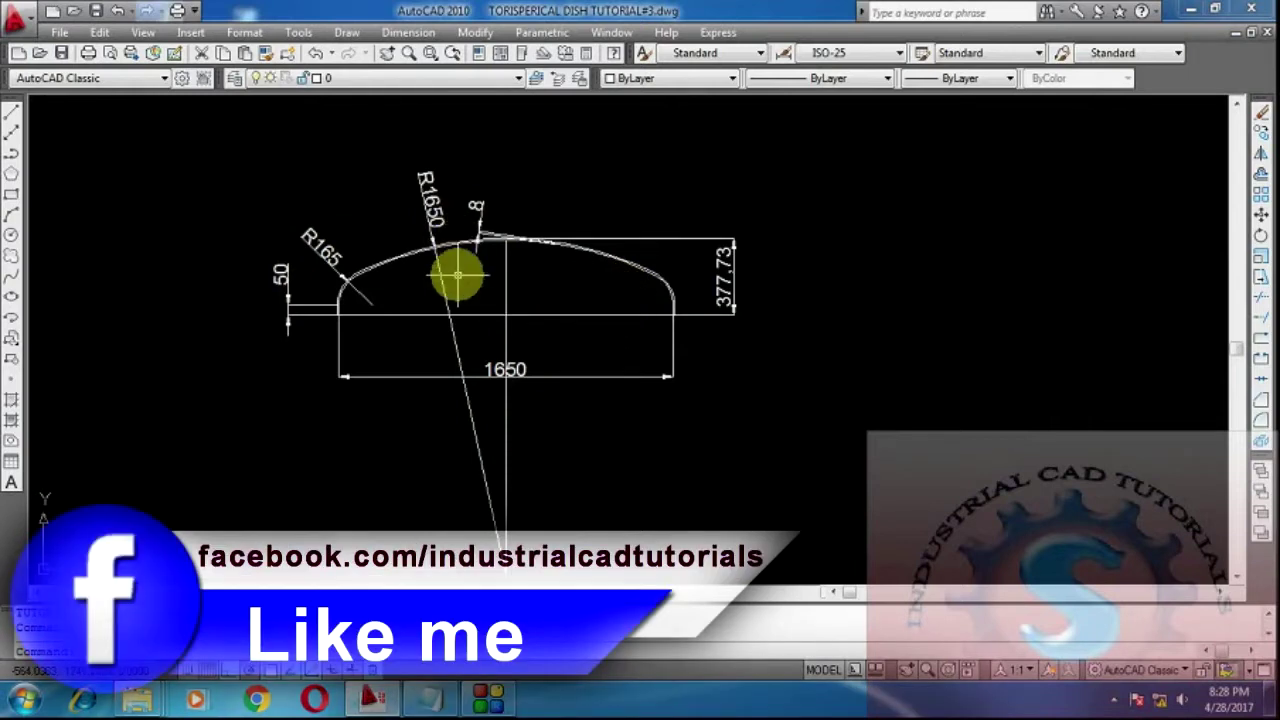
left_click(432, 708)
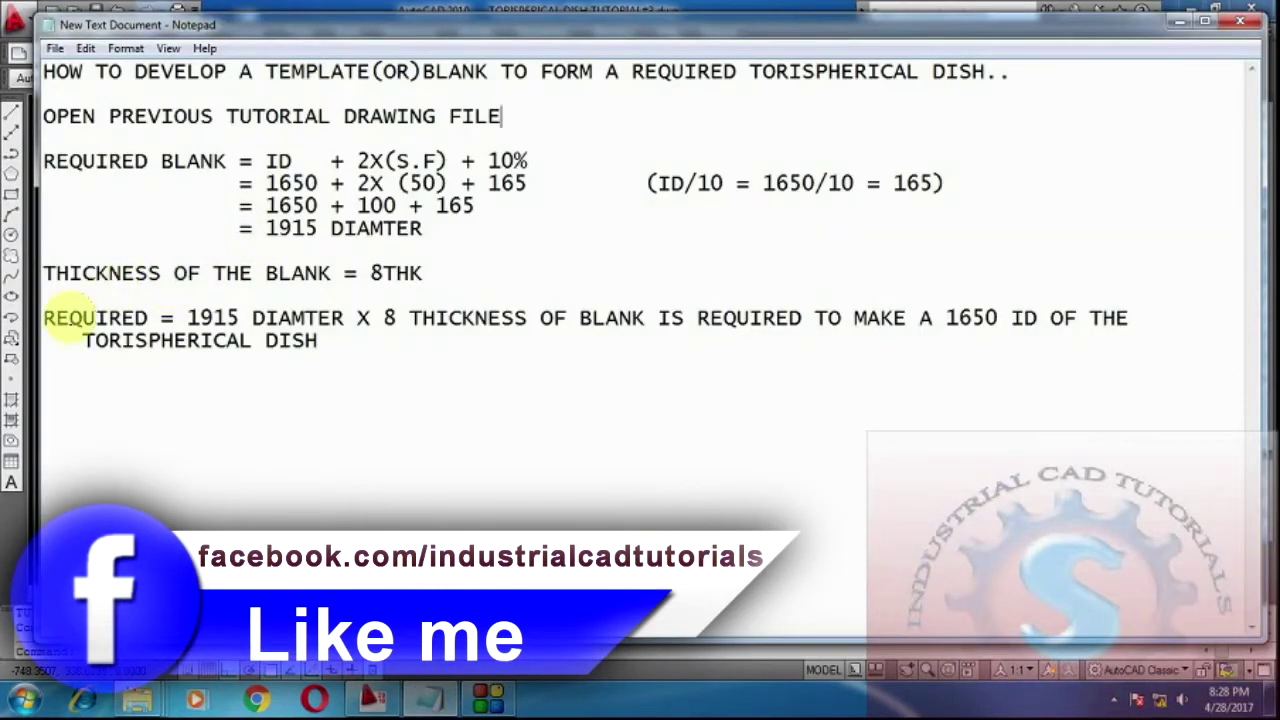
left_click_drag(56, 163, 560, 165)
left_click(200, 205)
left_click(563, 183)
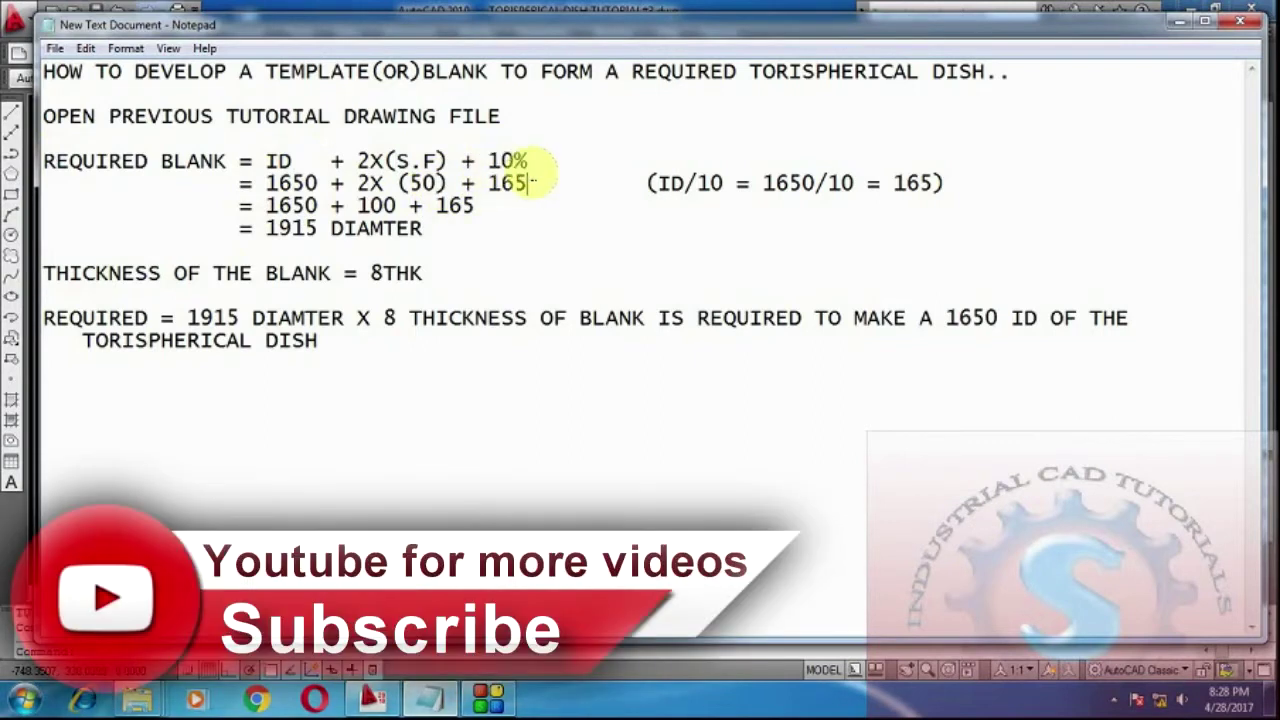
left_click_drag(487, 160, 534, 164)
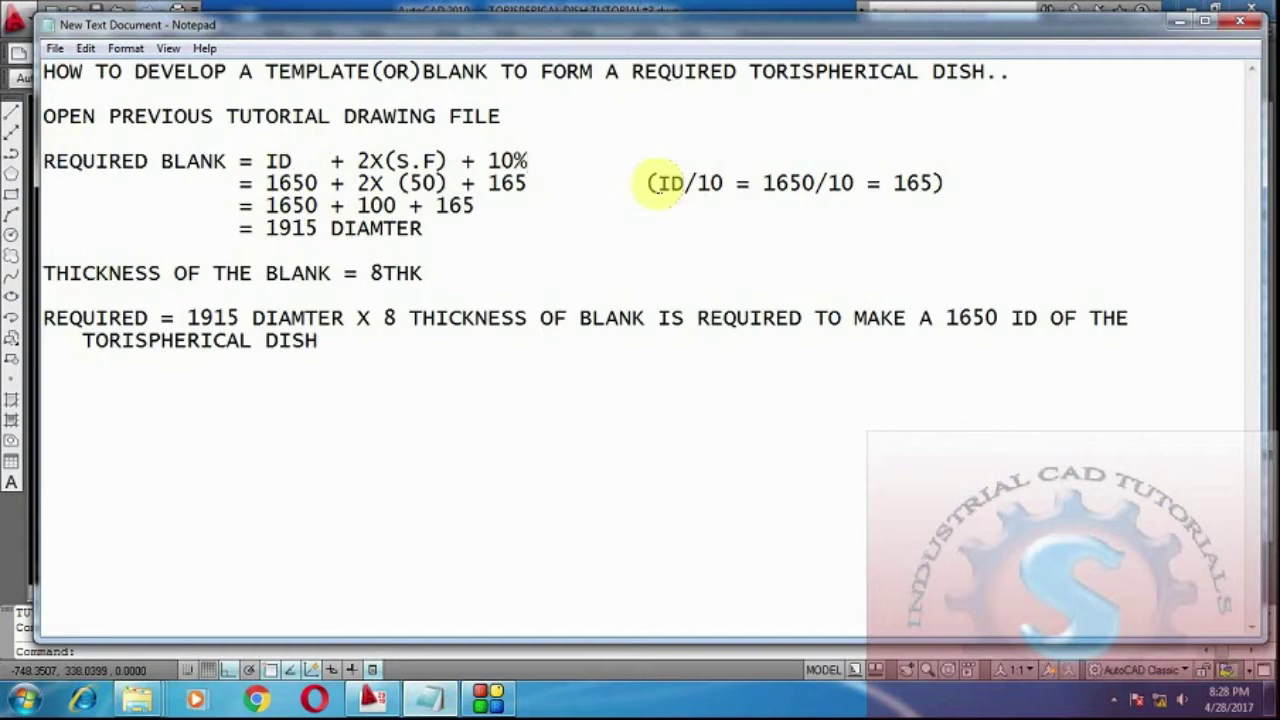
left_click_drag(659, 184, 858, 185)
left_click(768, 182)
left_click(868, 208)
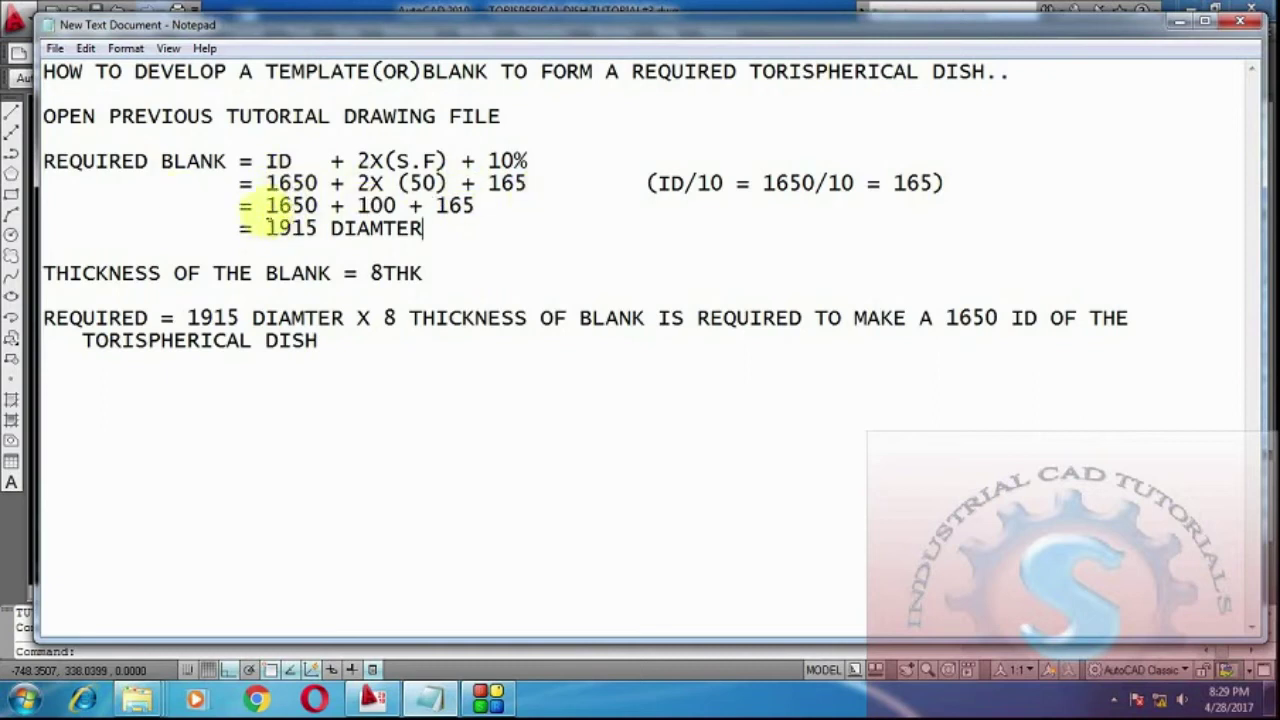
Highlight the 1650 + 100 + 165 sum, the 1915 DIAMTER result and the thickness line
left_click_drag(316, 205, 490, 210)
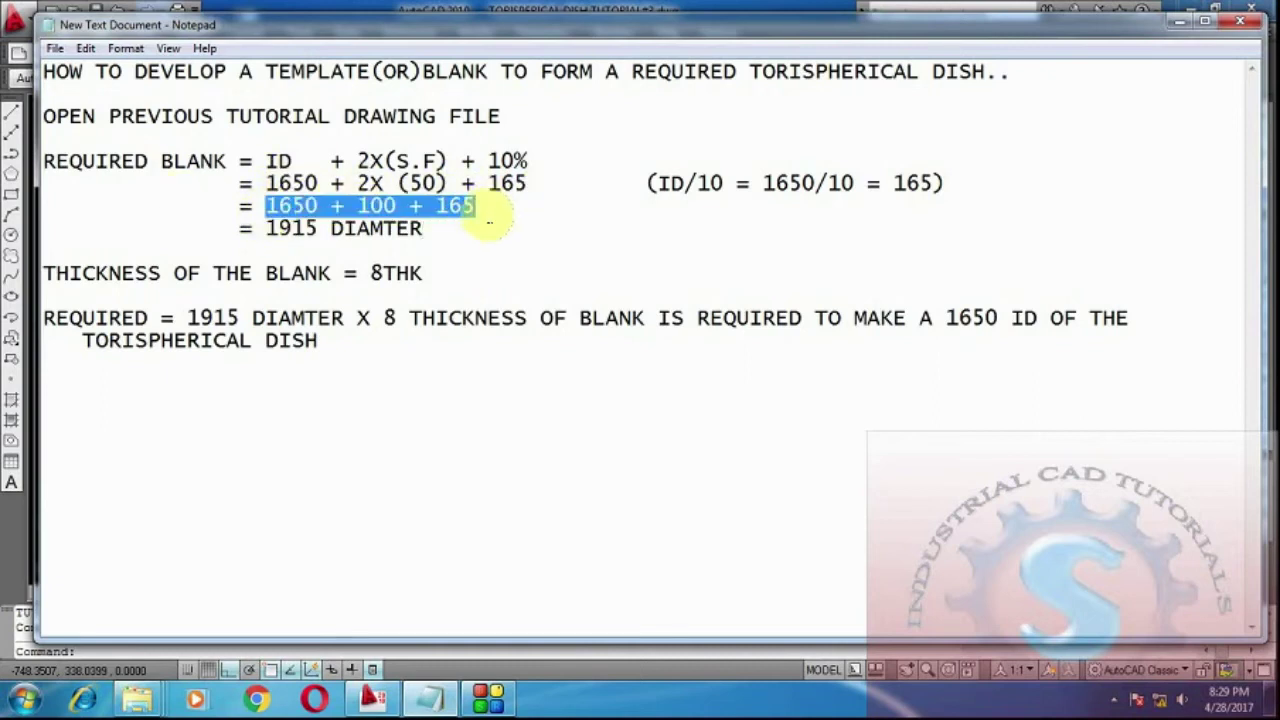
left_click(488, 222)
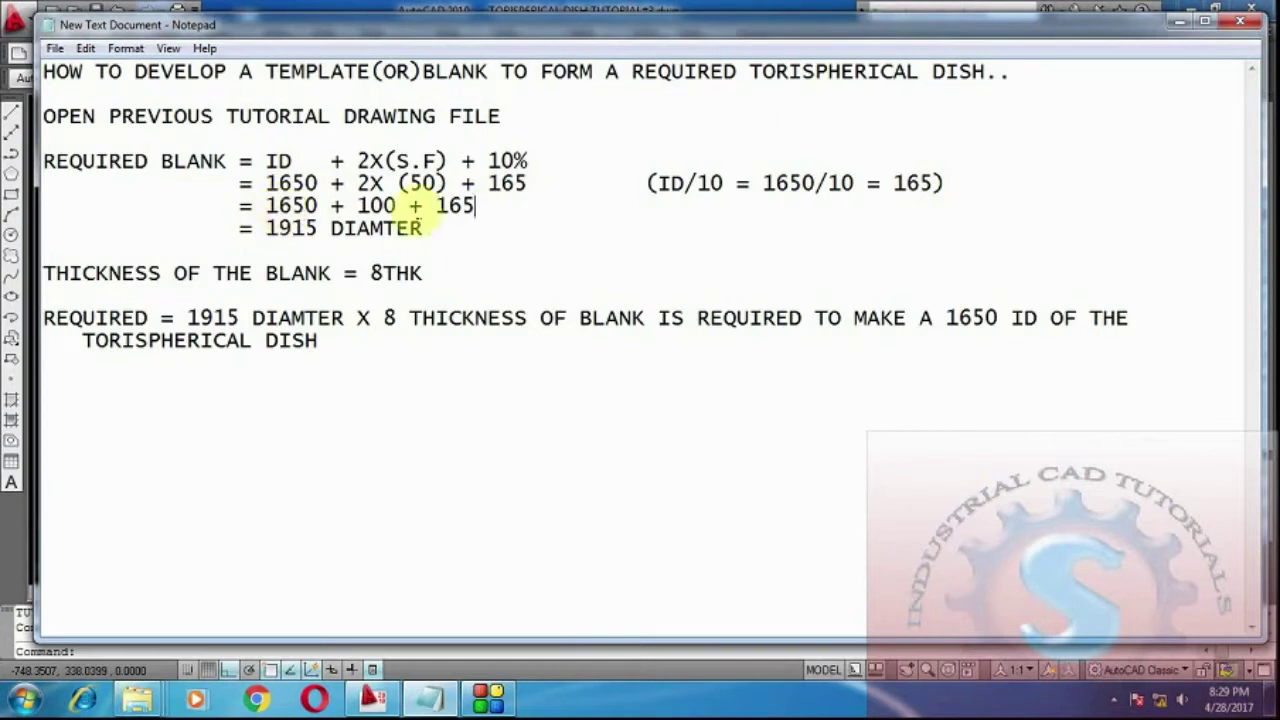
mouse_move(263, 229)
left_mouse_down()
mouse_move(438, 233)
mouse_move(283, 229)
left_mouse_up()
left_click(443, 233)
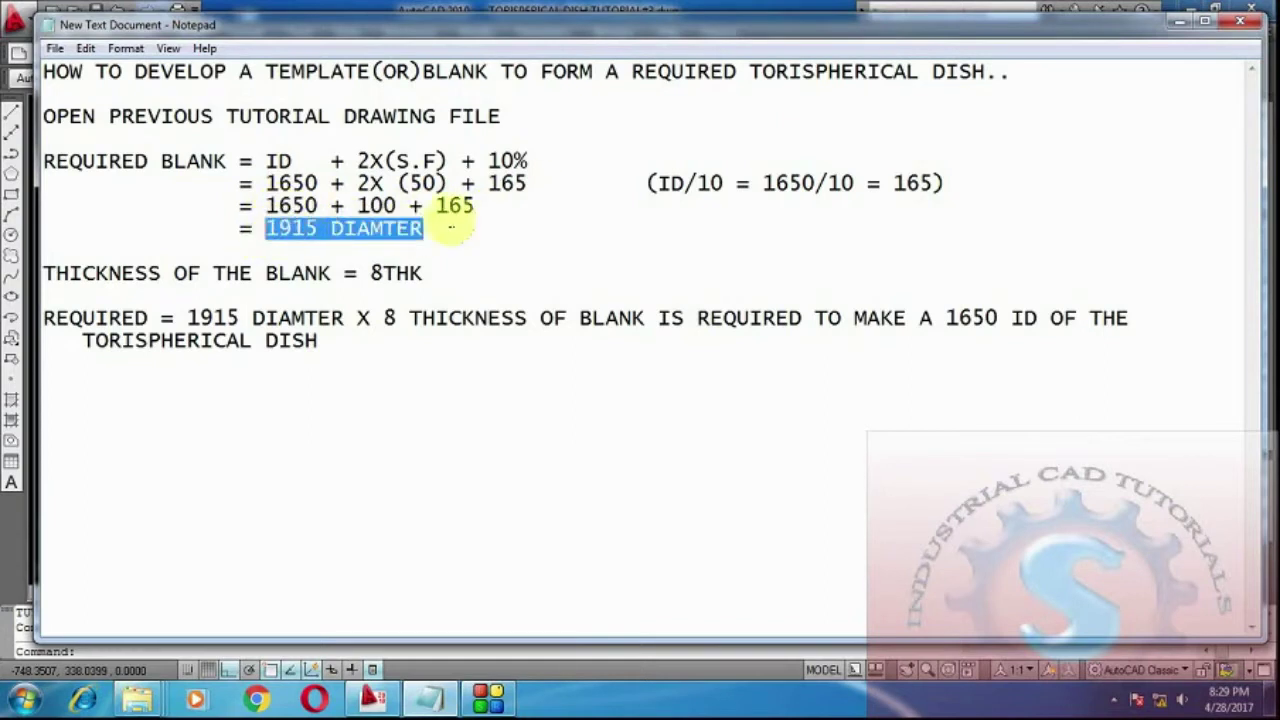
left_click(455, 222)
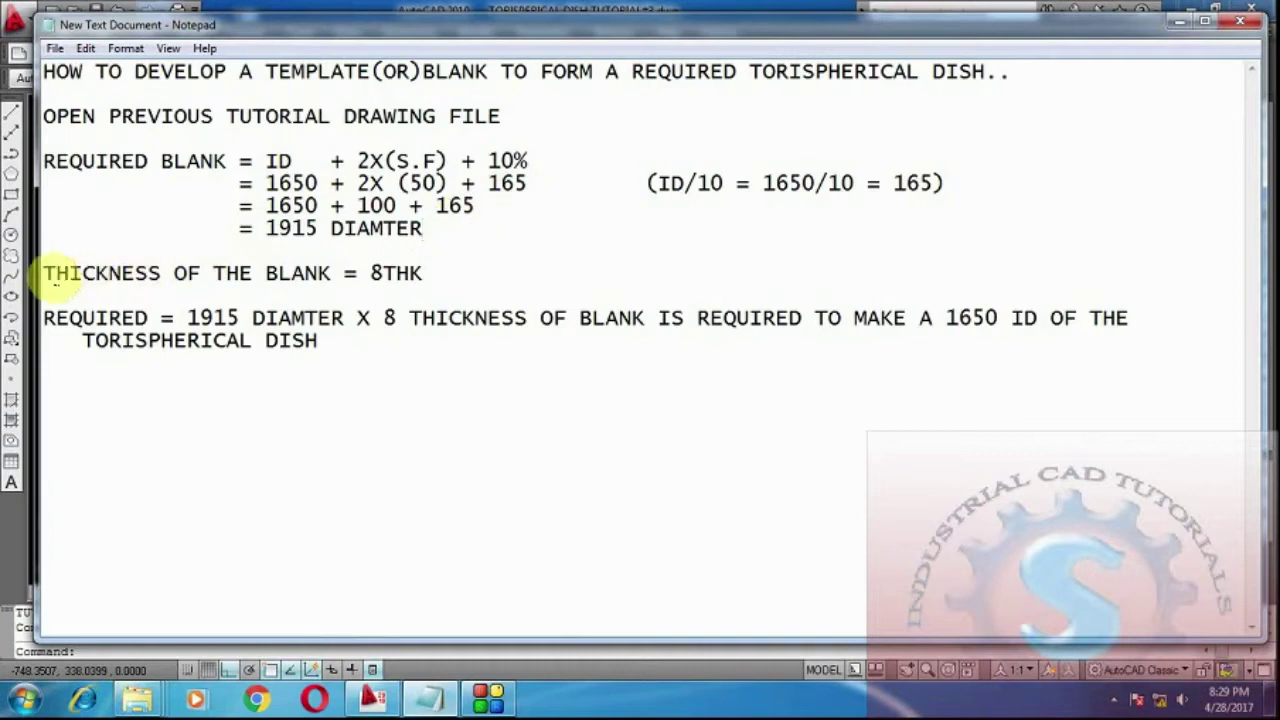
left_click_drag(44, 274, 447, 278)
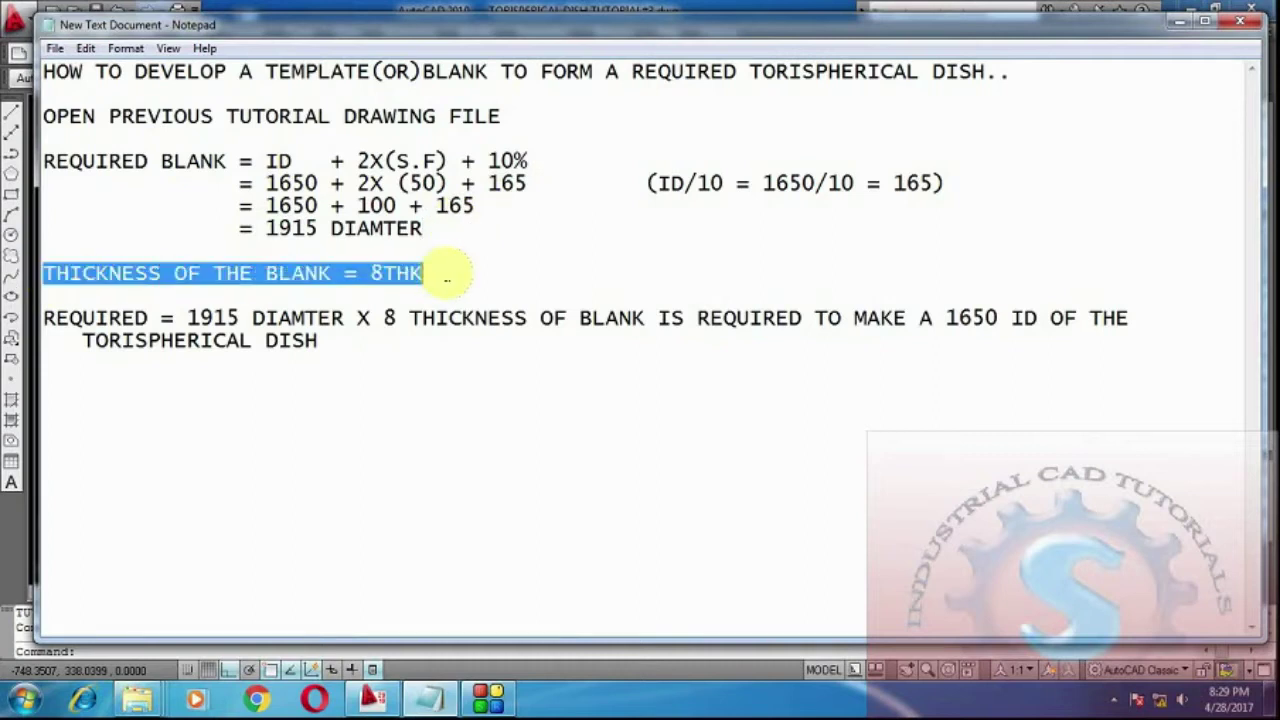
left_click(443, 280)
left_click_drag(268, 229, 457, 229)
left_click(460, 252)
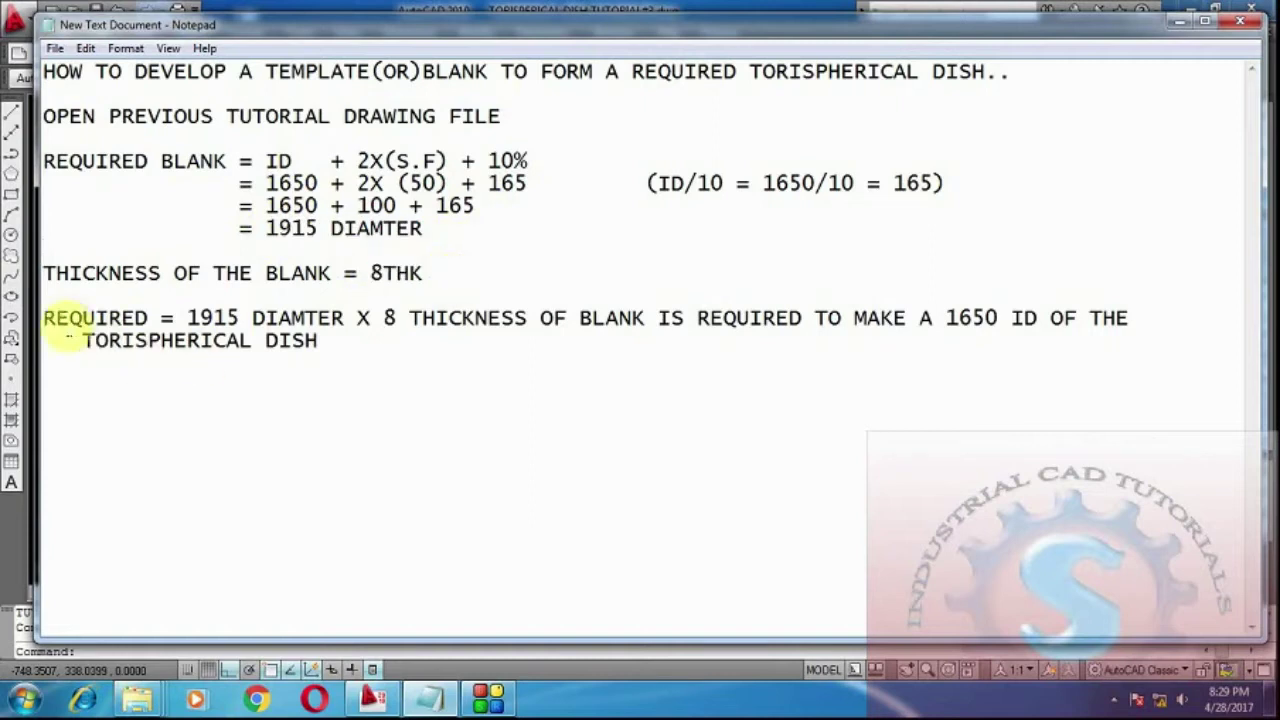
Align TORISPHERICAL DISH under 1915 on the continuation line, then minimize Notepad
left_click_drag(199, 319, 1130, 318)
left_click(1118, 353)
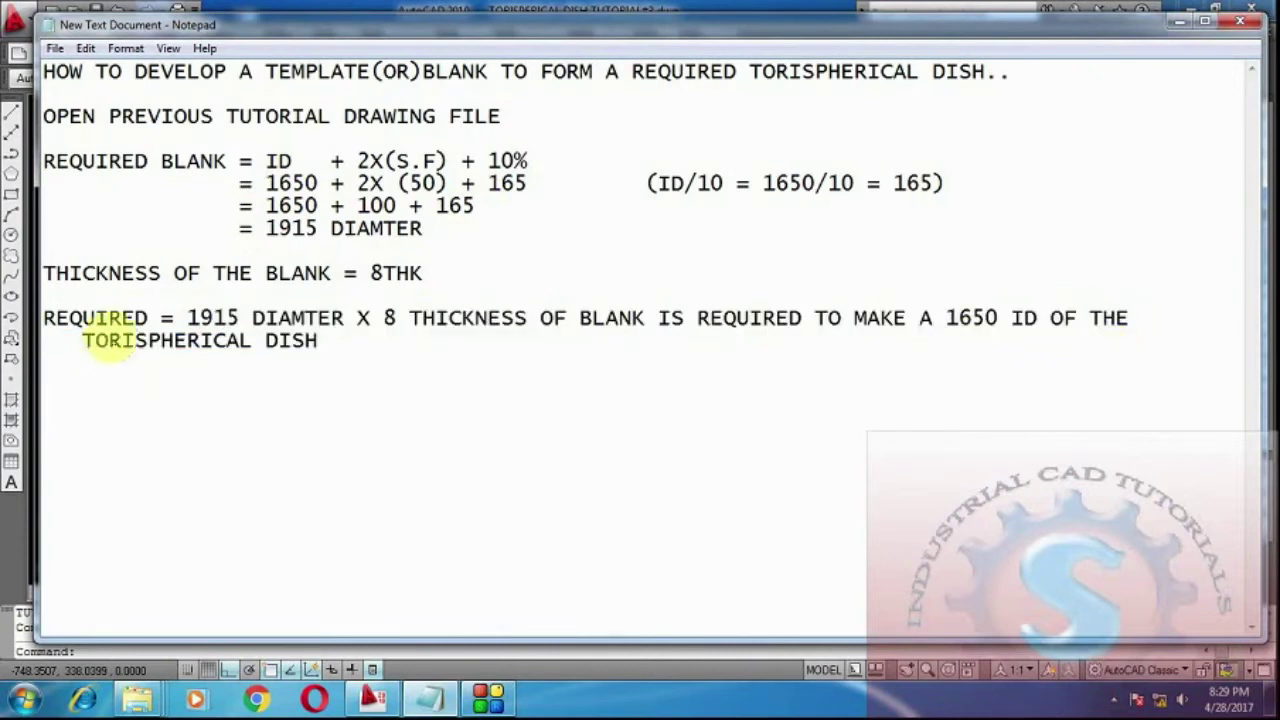
left_click_drag(84, 345, 357, 340)
left_click(349, 386)
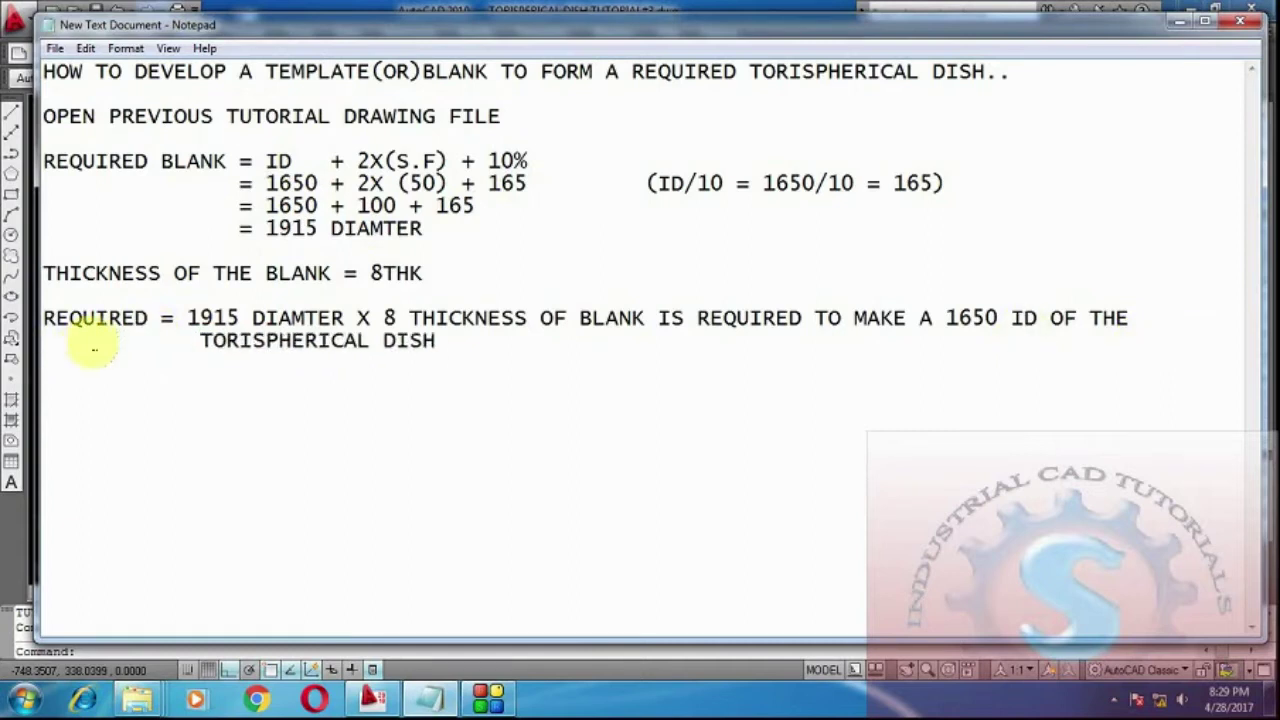
key("BackSpace")
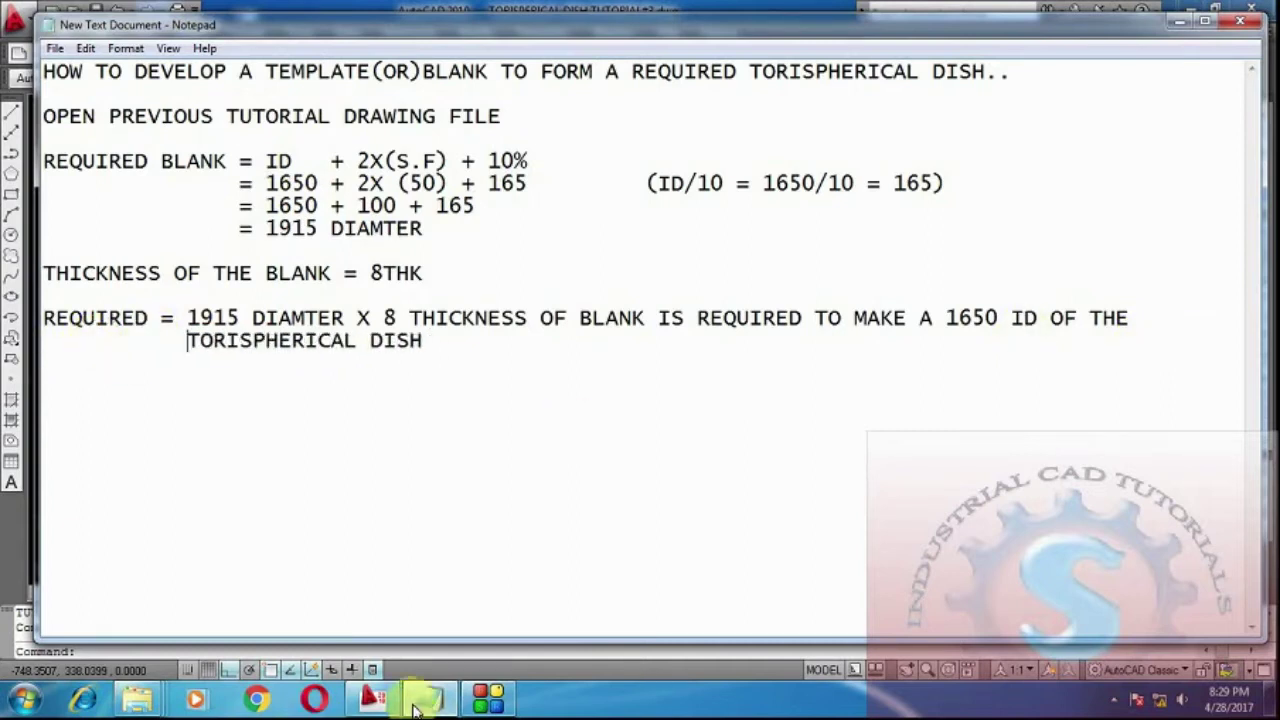
mouse_move(429, 704)
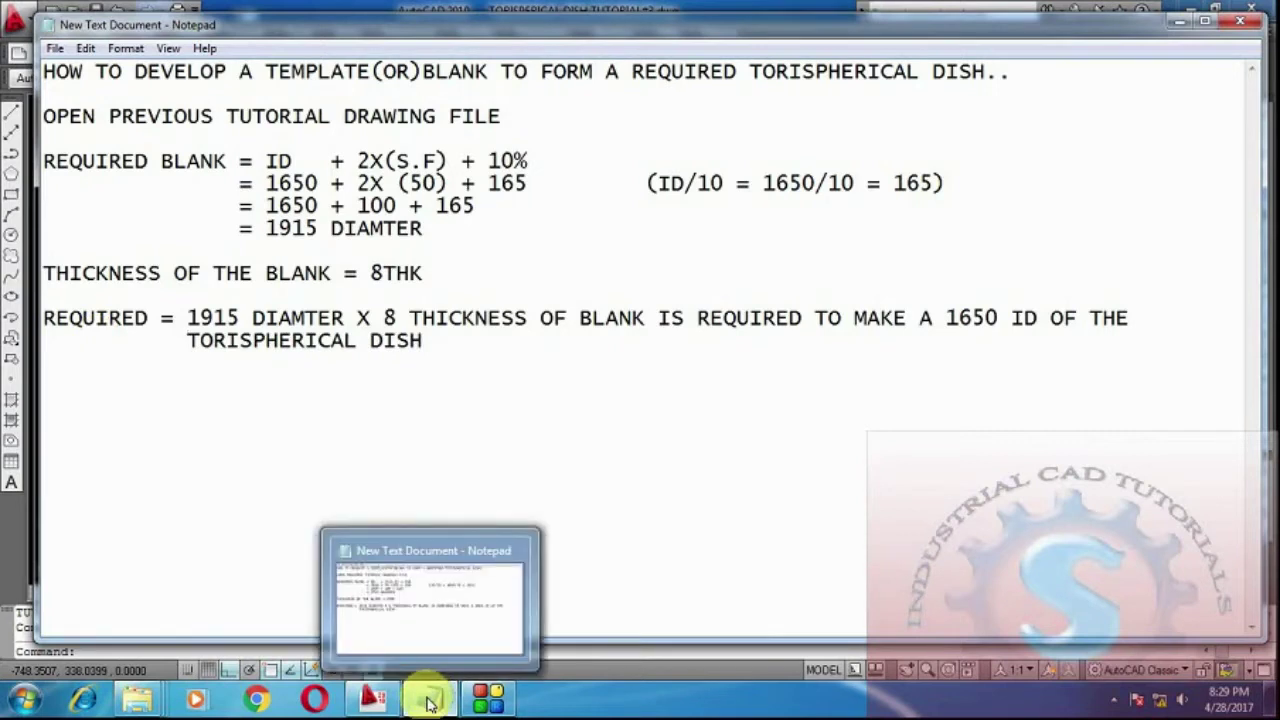
left_click(429, 704)
left_click(372, 697)
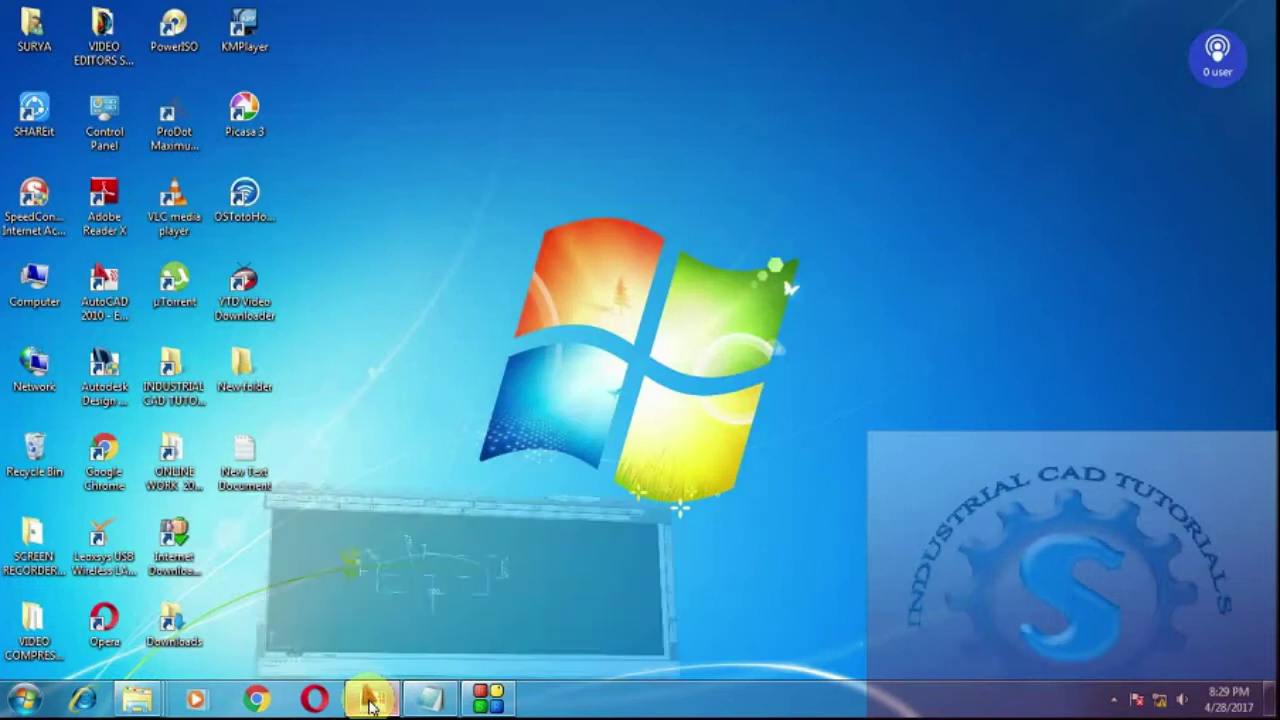
Restore the AutoCAD dish drawing and check the 1650 dimension
left_click(372, 697)
scroll(472, 303, "down", 1)
scroll(457, 251, "up", 1)
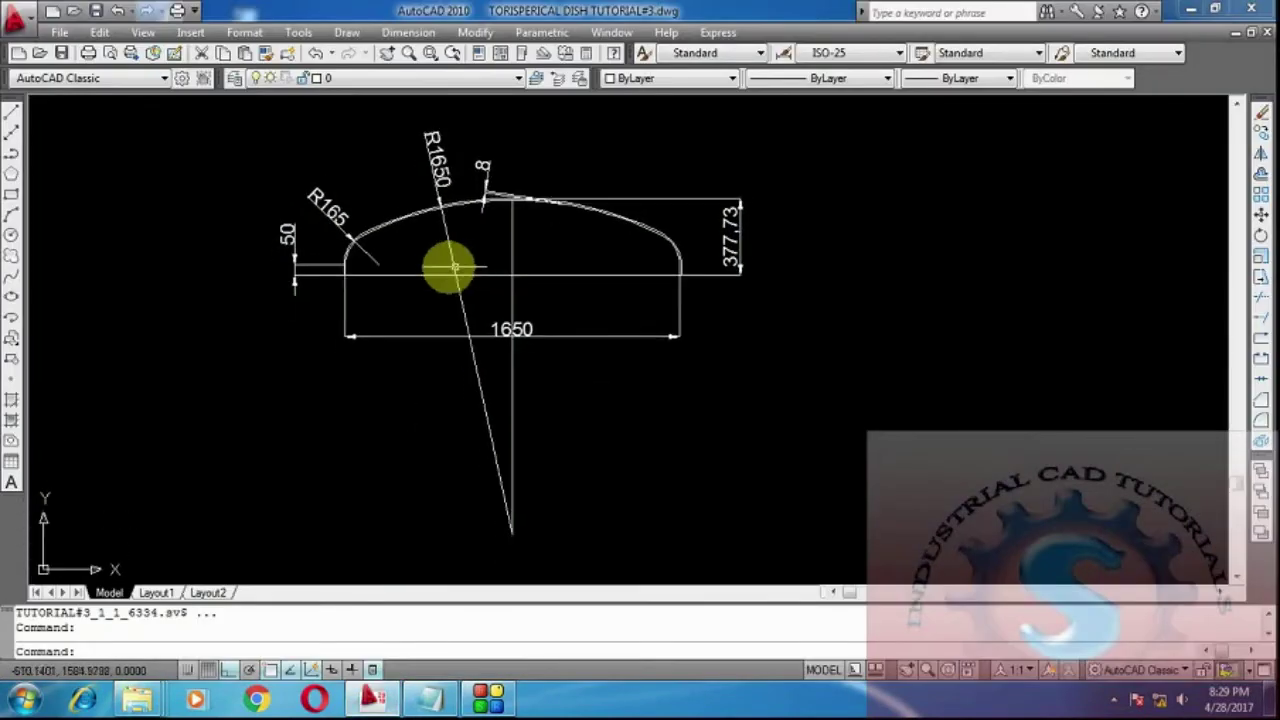
left_click(505, 329)
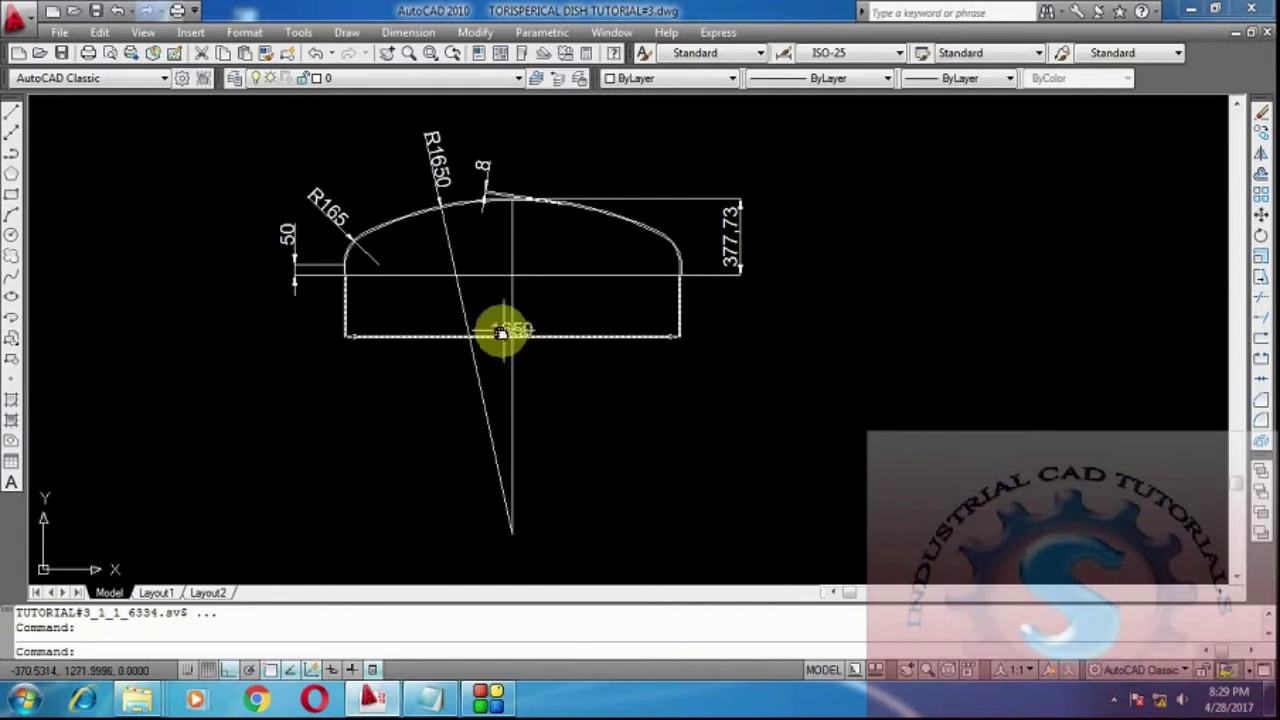
key("Escape")
Pan the dish drawing left and up, then start the CIRCLE command
scroll(540, 335, "down", 1)
scroll(620, 337, "up", 1)
scroll(640, 338, "down", 1)
scroll(730, 345, "up", 1)
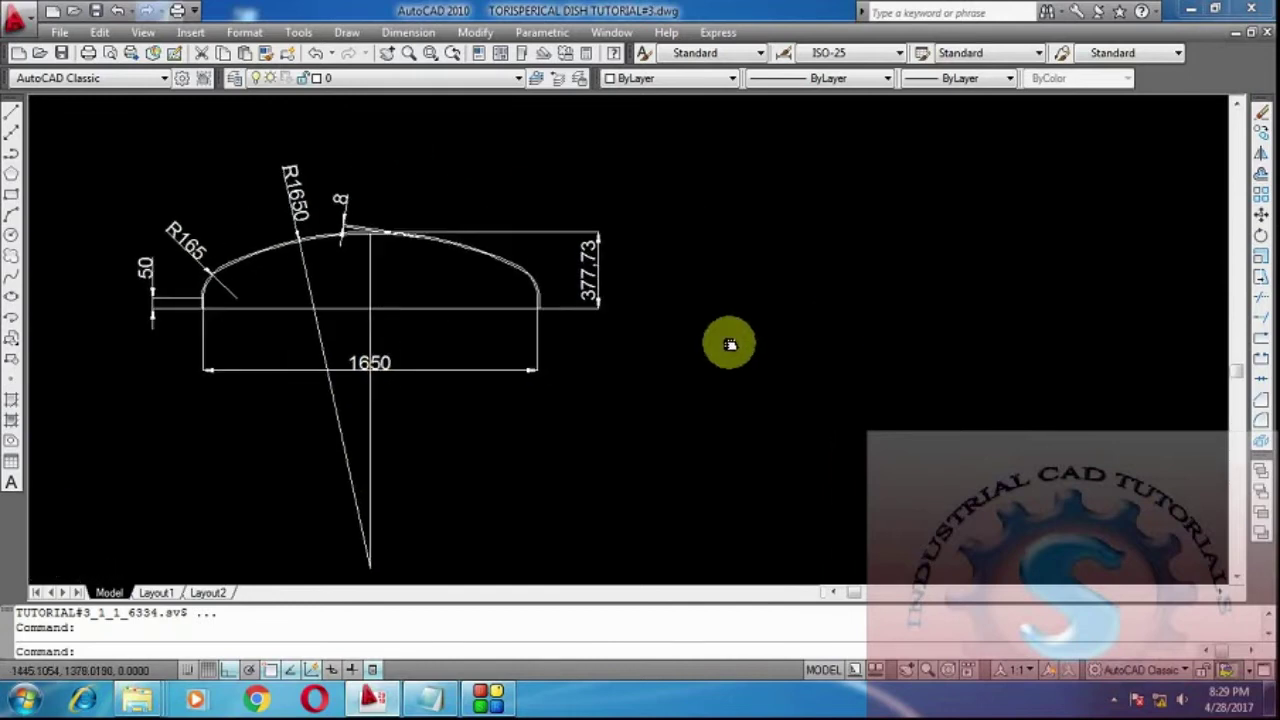
middle_click_drag(730, 345, 697, 322)
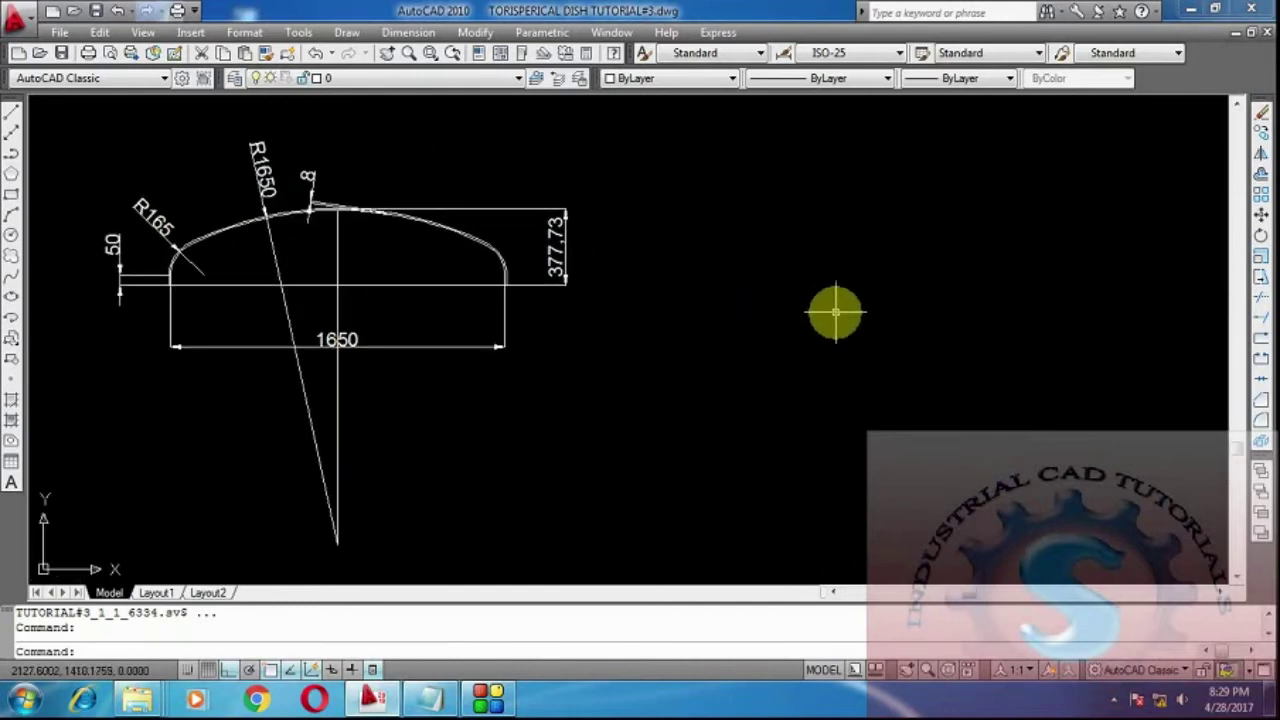
key("Return")
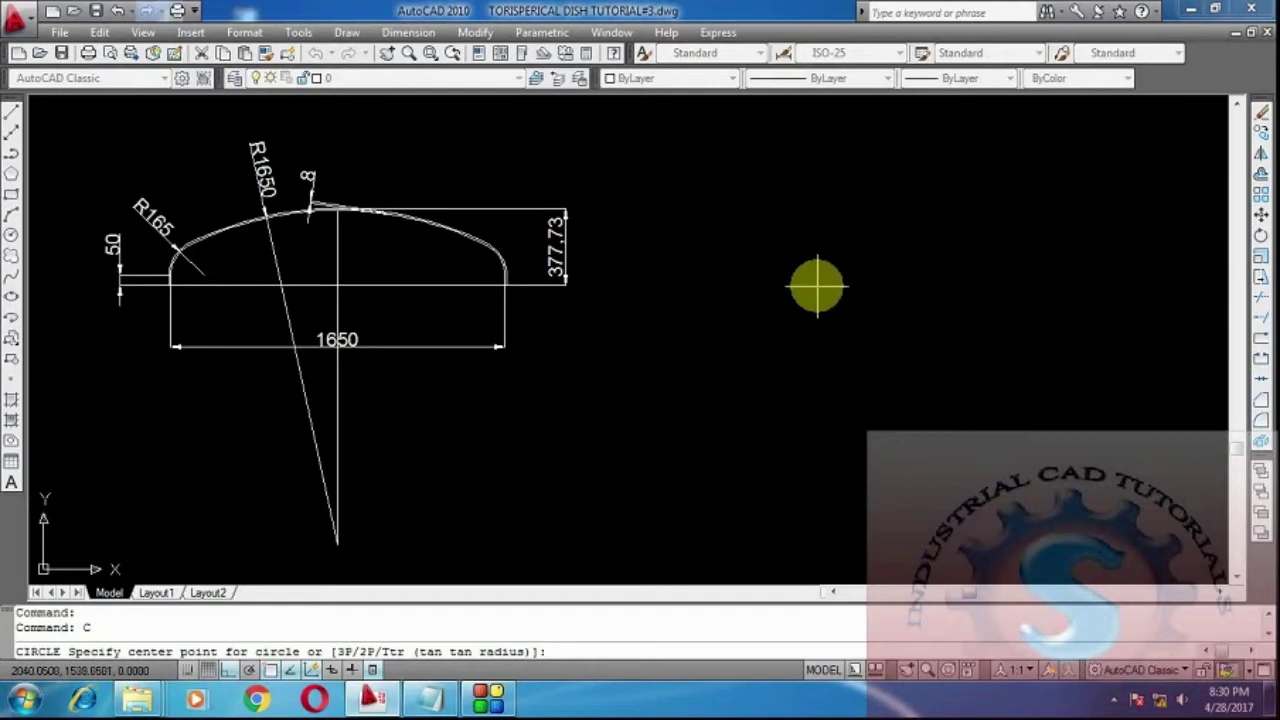
Draw a circle of diameter 1915 centred to the right of the dish
left_click(808, 294)
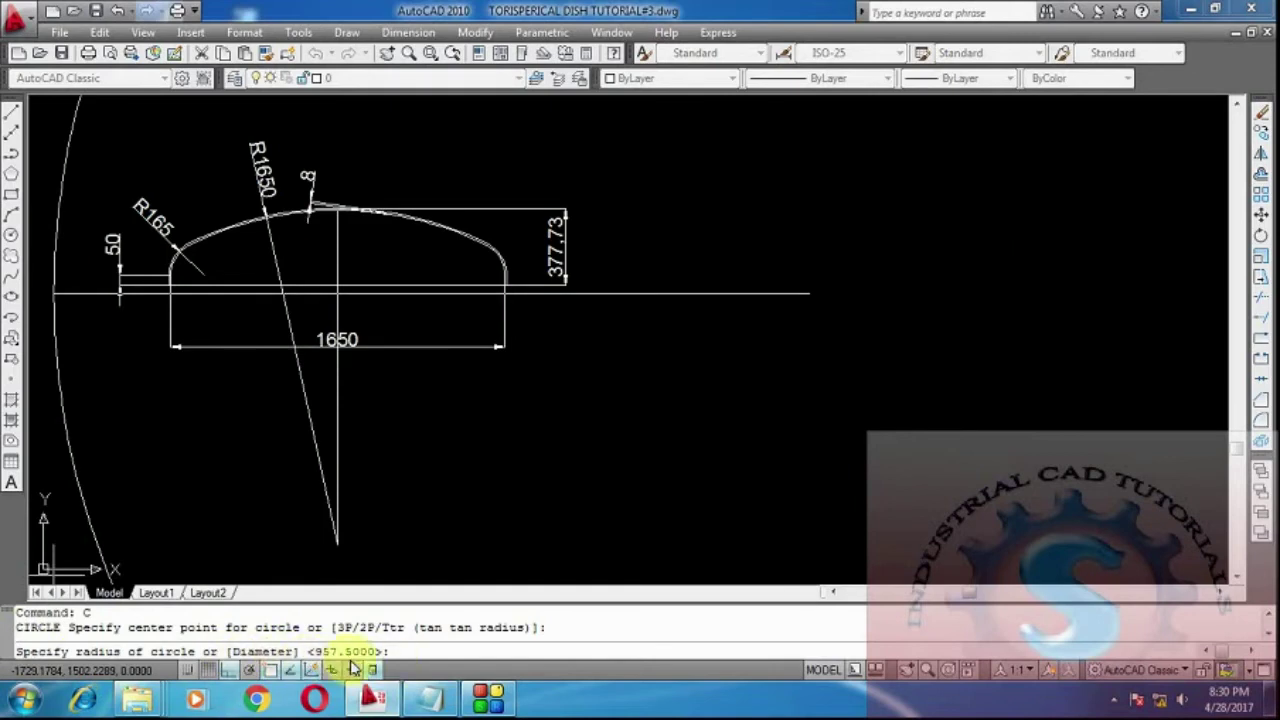
type("D")
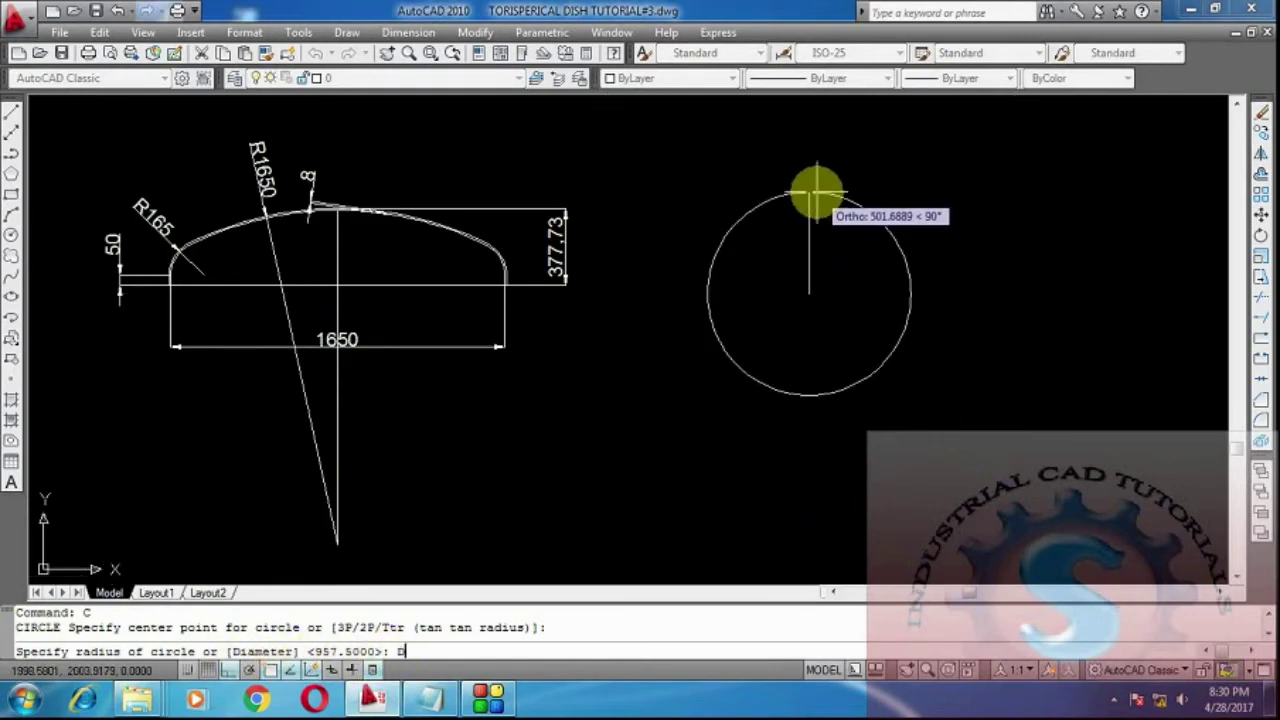
key("Return")
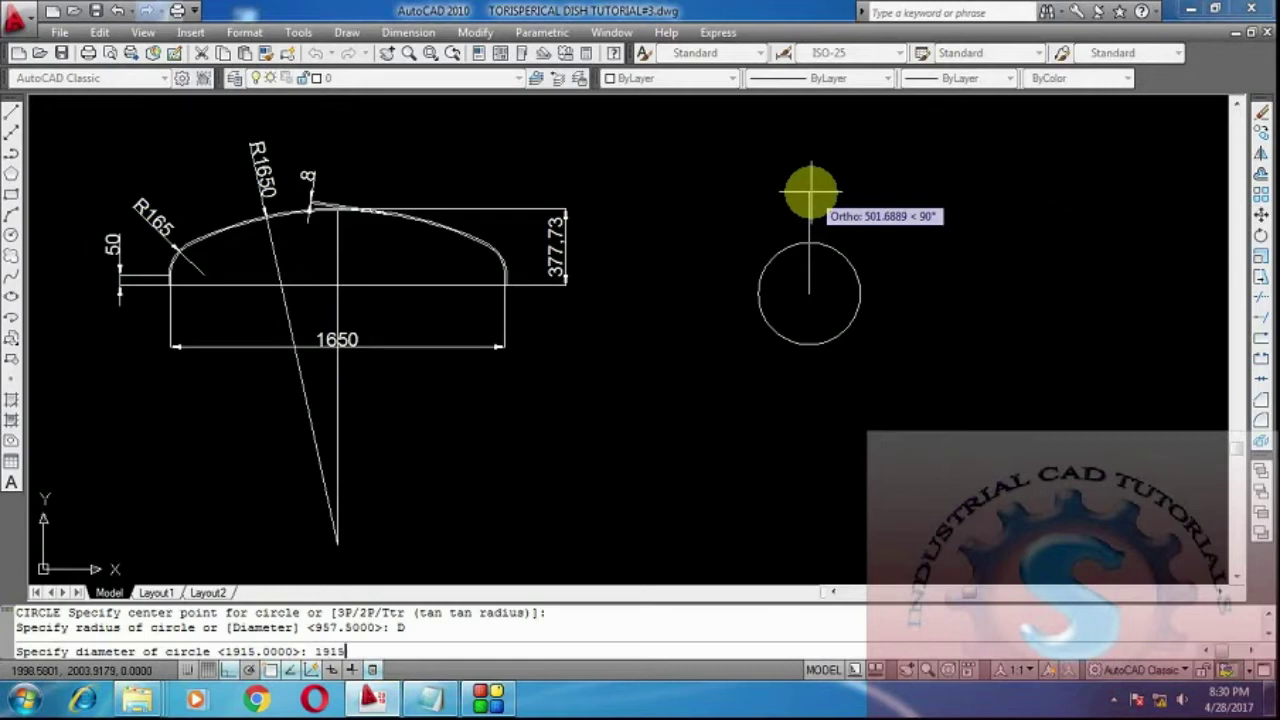
key("Return")
middle_click_drag(808, 264, 789, 274)
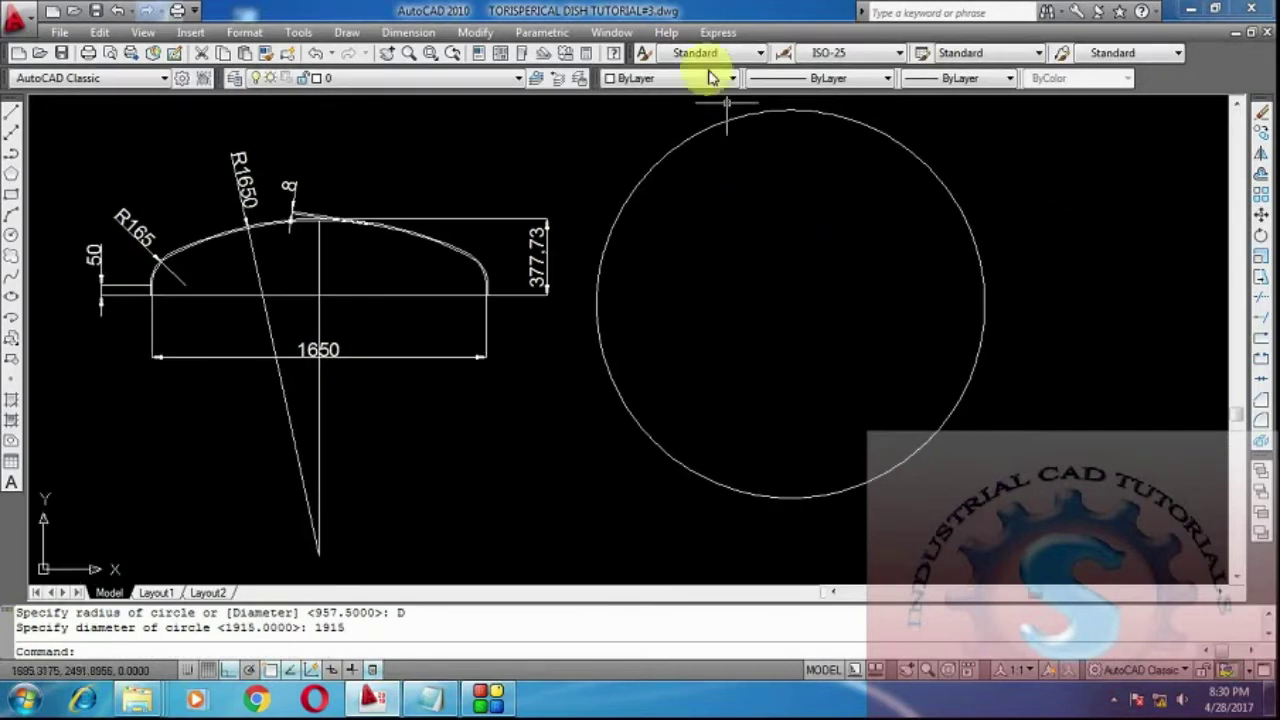
left_click(408, 32)
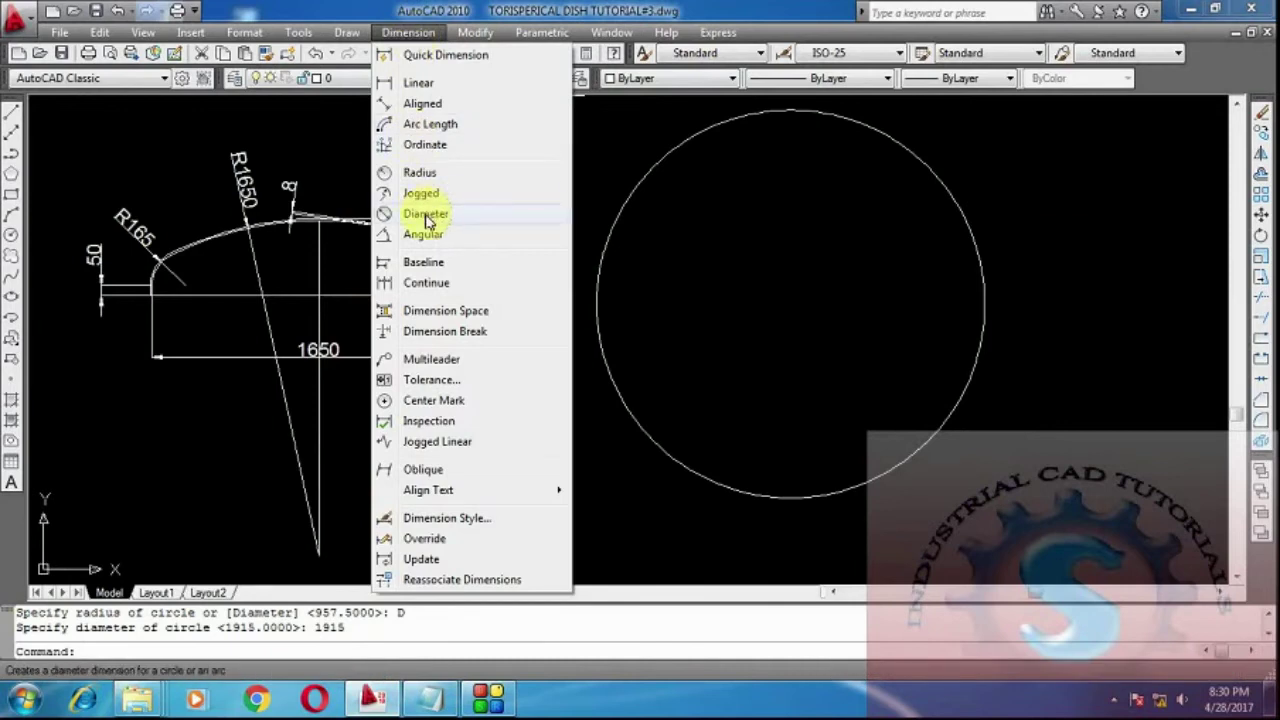
Place a Ø1915 diameter dimension on the circle at its upper right
left_click(427, 214)
left_click(937, 183)
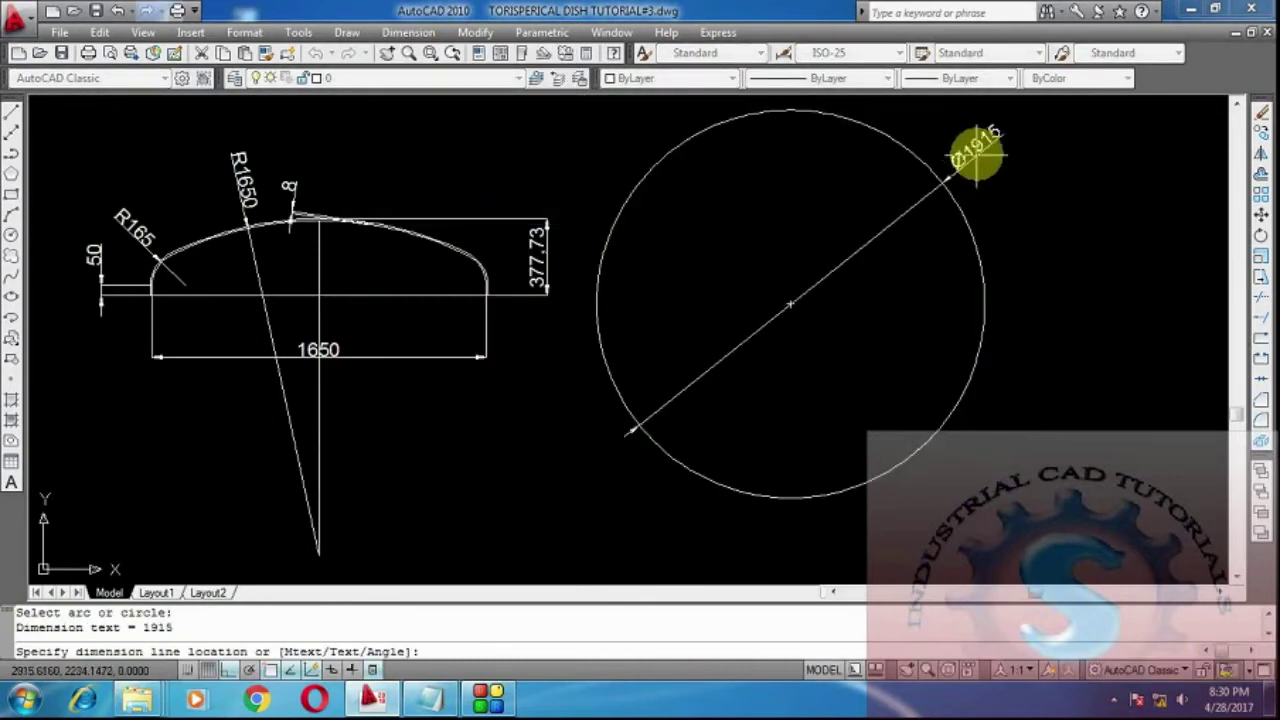
left_click(972, 130)
middle_click_drag(977, 157, 965, 183)
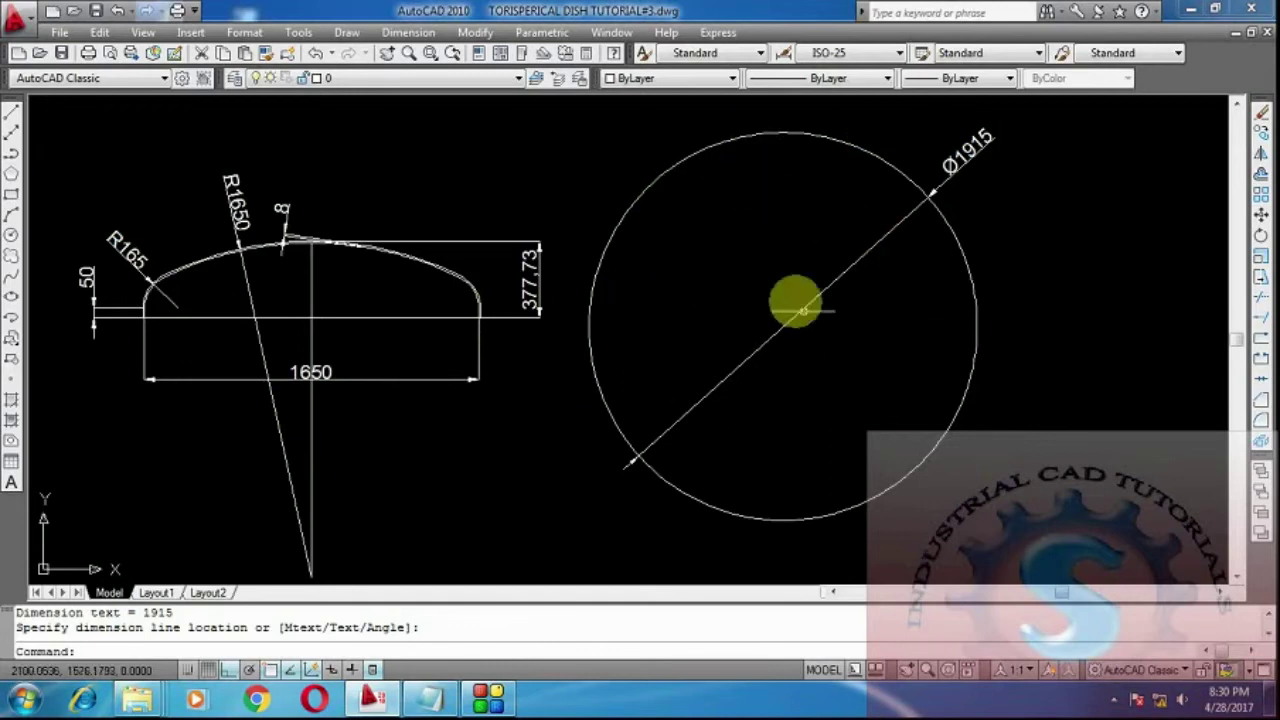
middle_click_drag(701, 335, 724, 313)
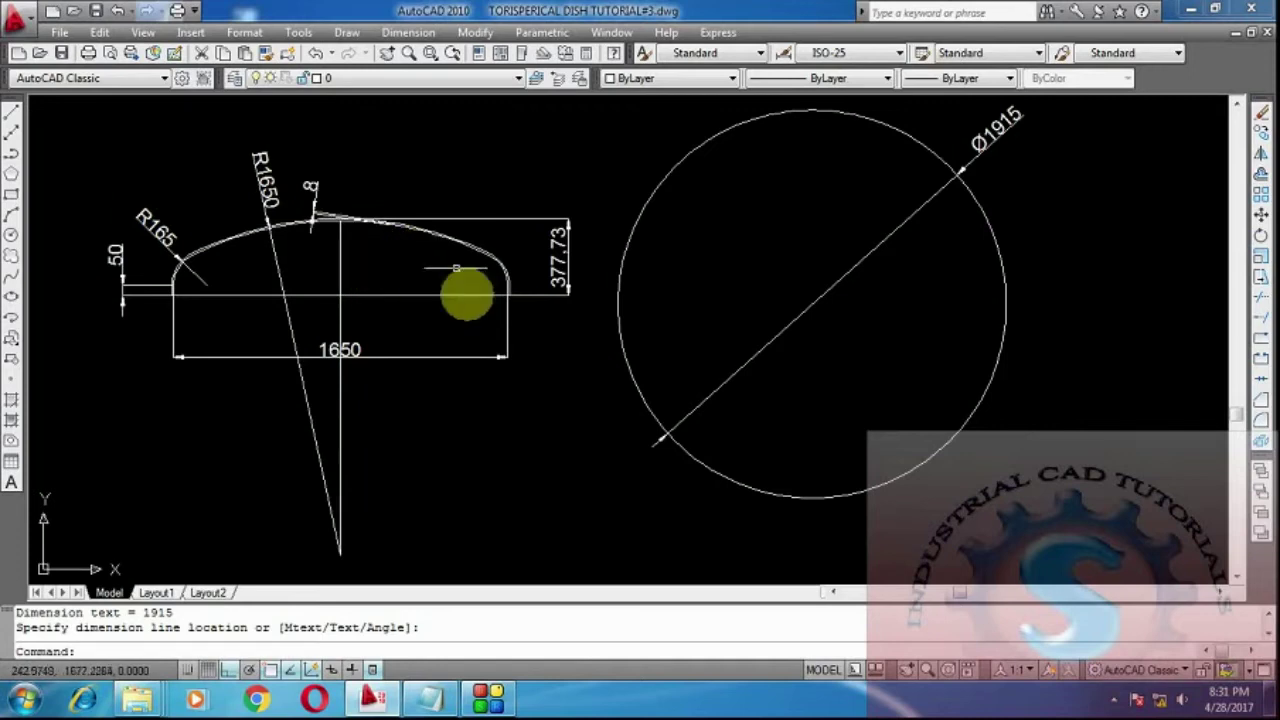
middle_click_drag(457, 379, 465, 373)
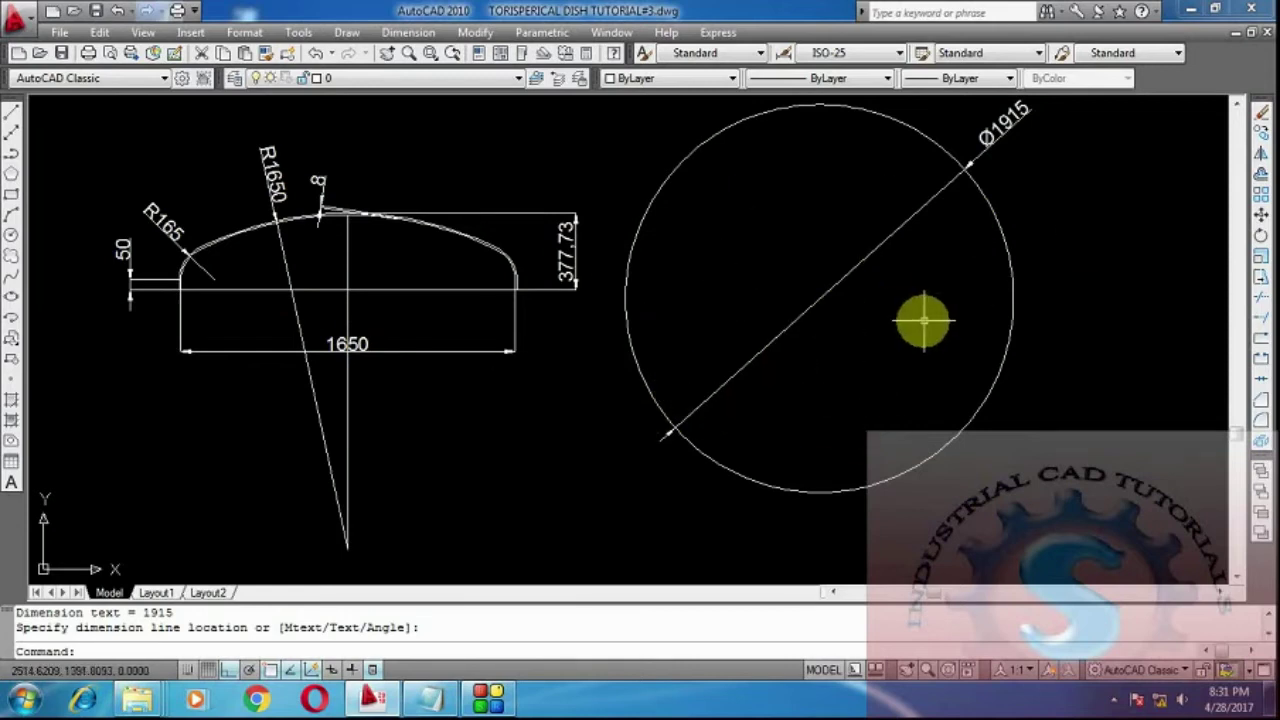
middle_click_drag(321, 252, 403, 272)
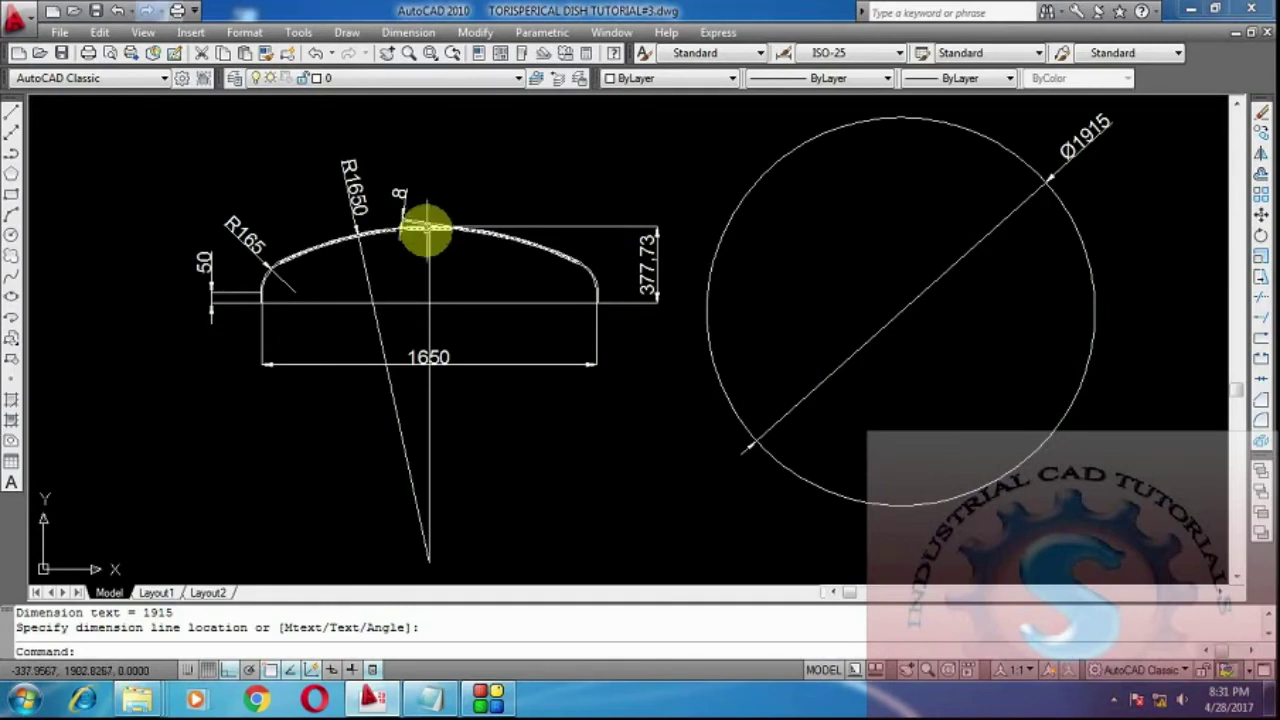
scroll(490, 230, "up", 1)
scroll(460, 210, "up", 1)
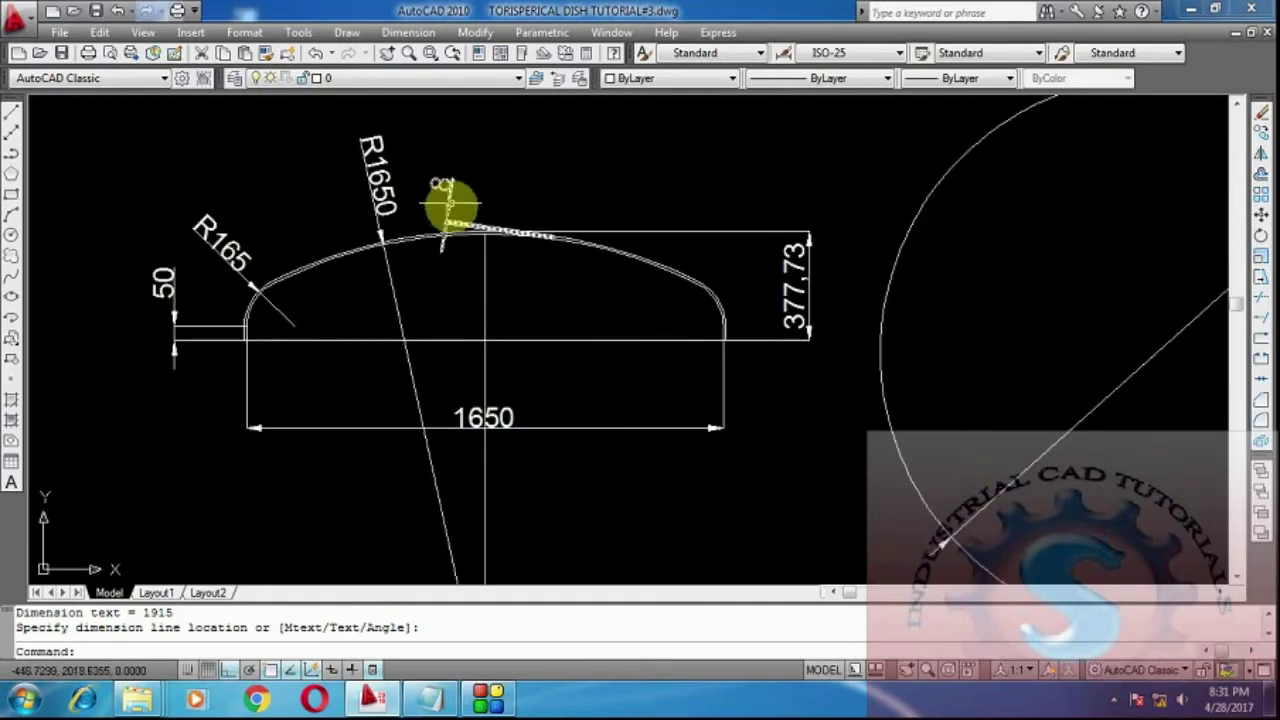
scroll(477, 207, "down", 2)
scroll(477, 195, "up", 2)
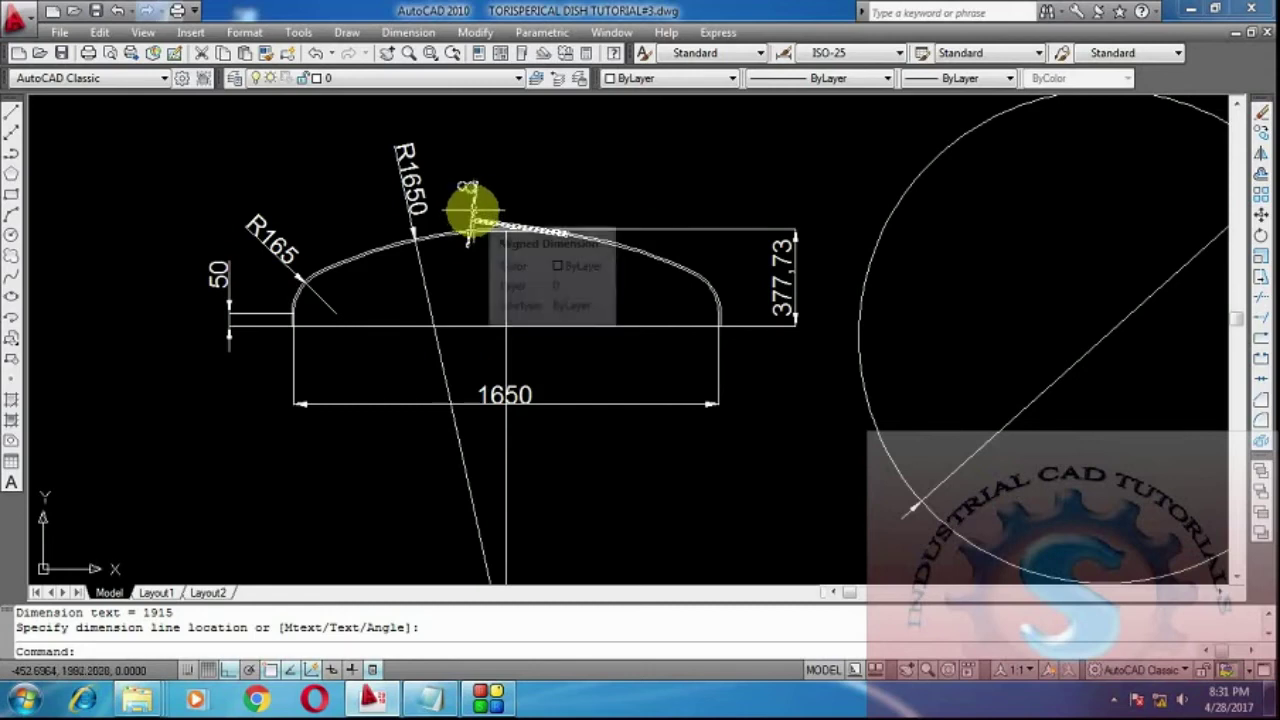
Set the 8 thickness dimension's text override to 7.8 THK
double_click(470, 210)
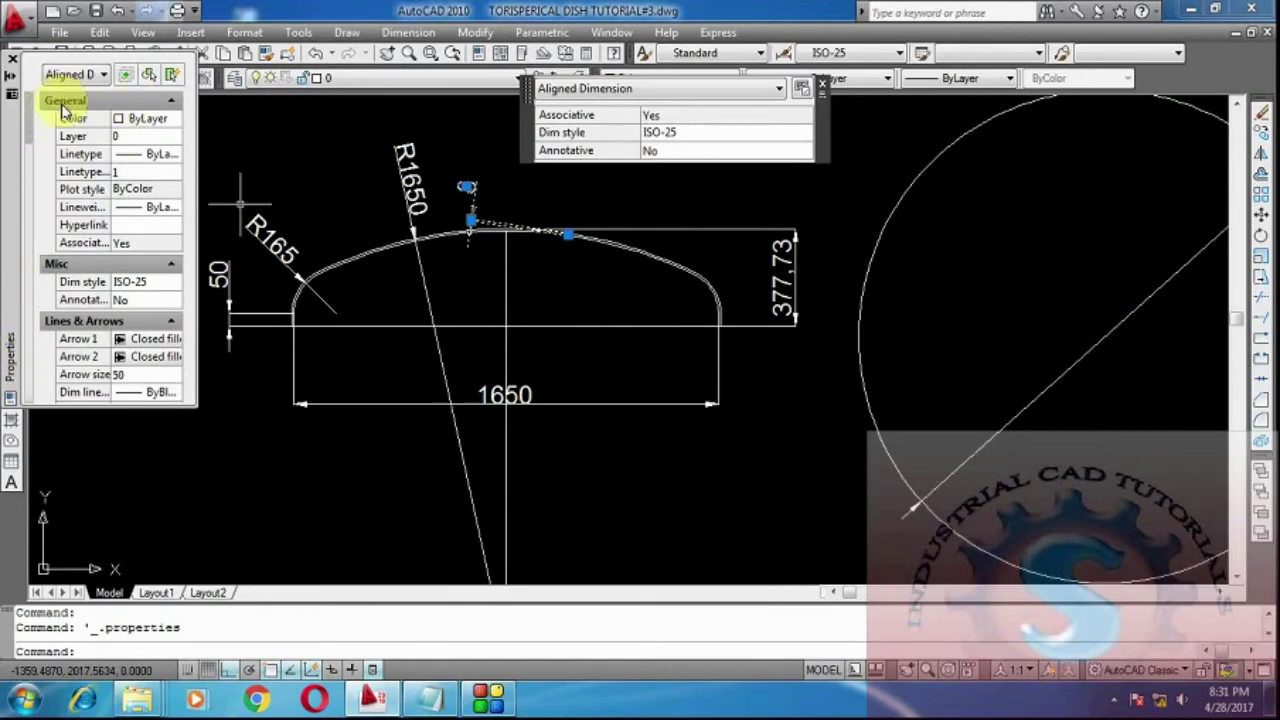
scroll(33, 185, "down", 10)
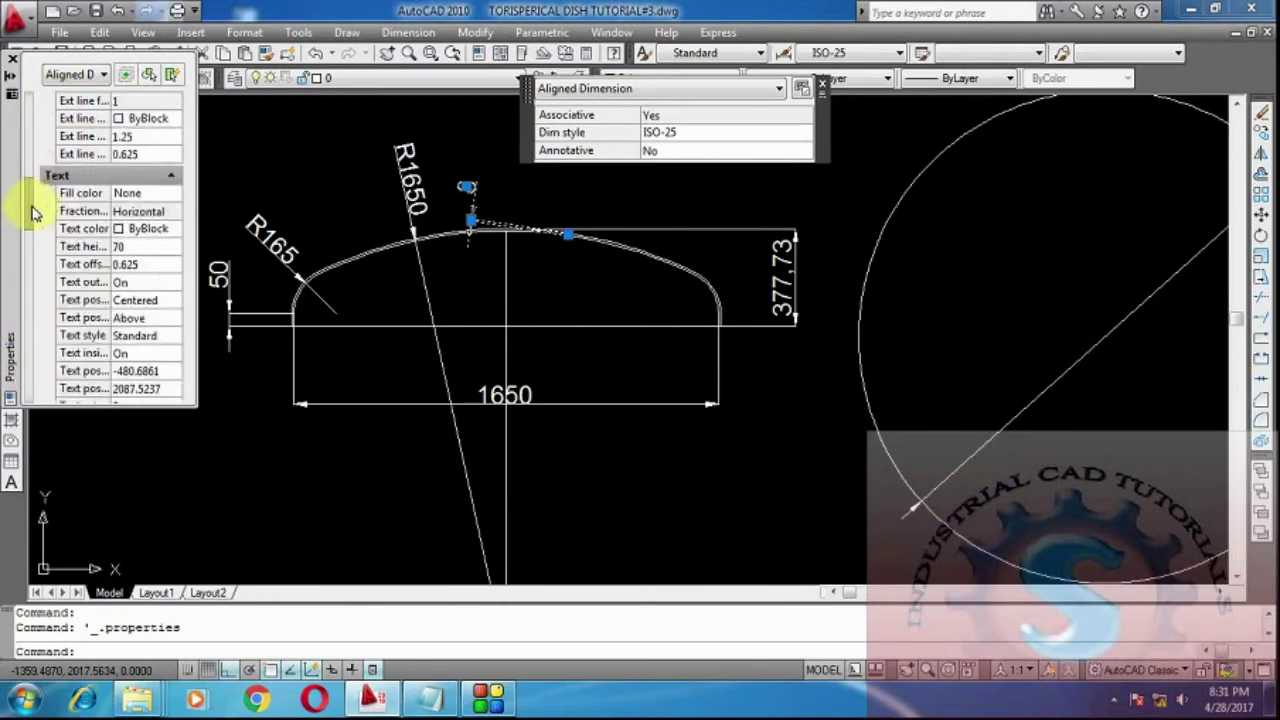
scroll(33, 283, "down", 10)
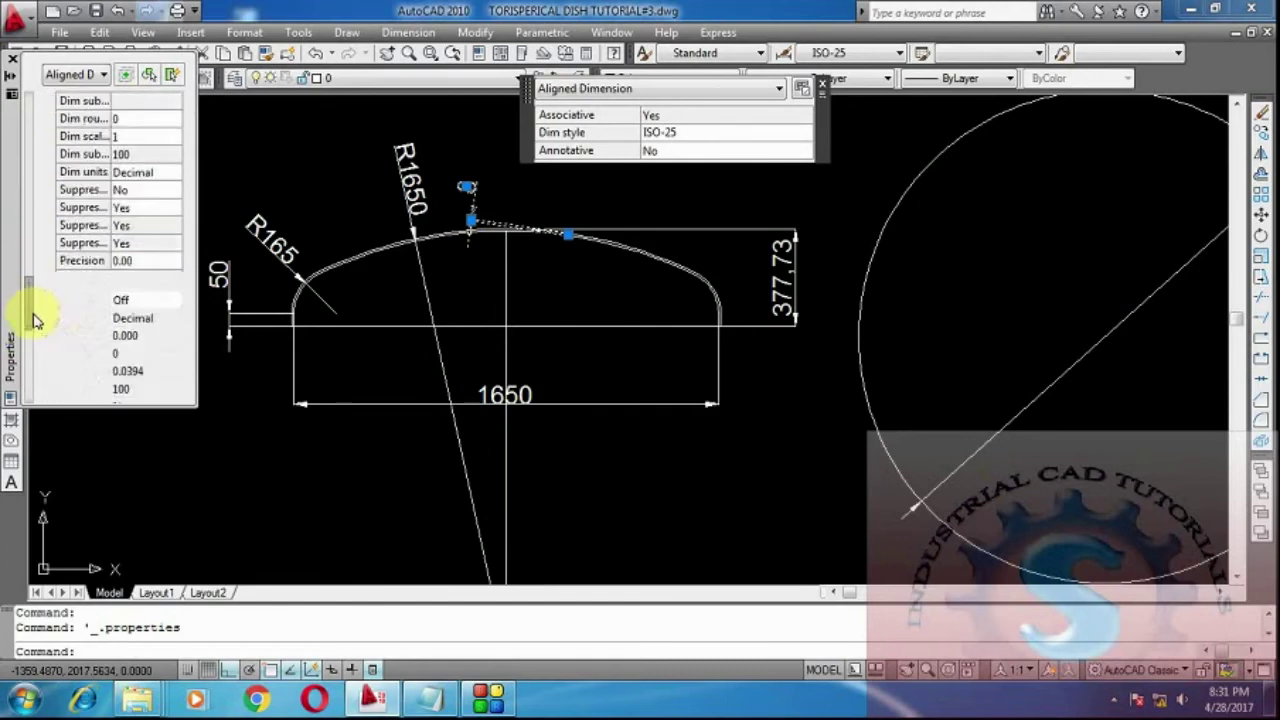
scroll(33, 363, "down", 5)
scroll(30, 285, "up", 10)
scroll(33, 256, "up", 4)
scroll(30, 252, "down", 2)
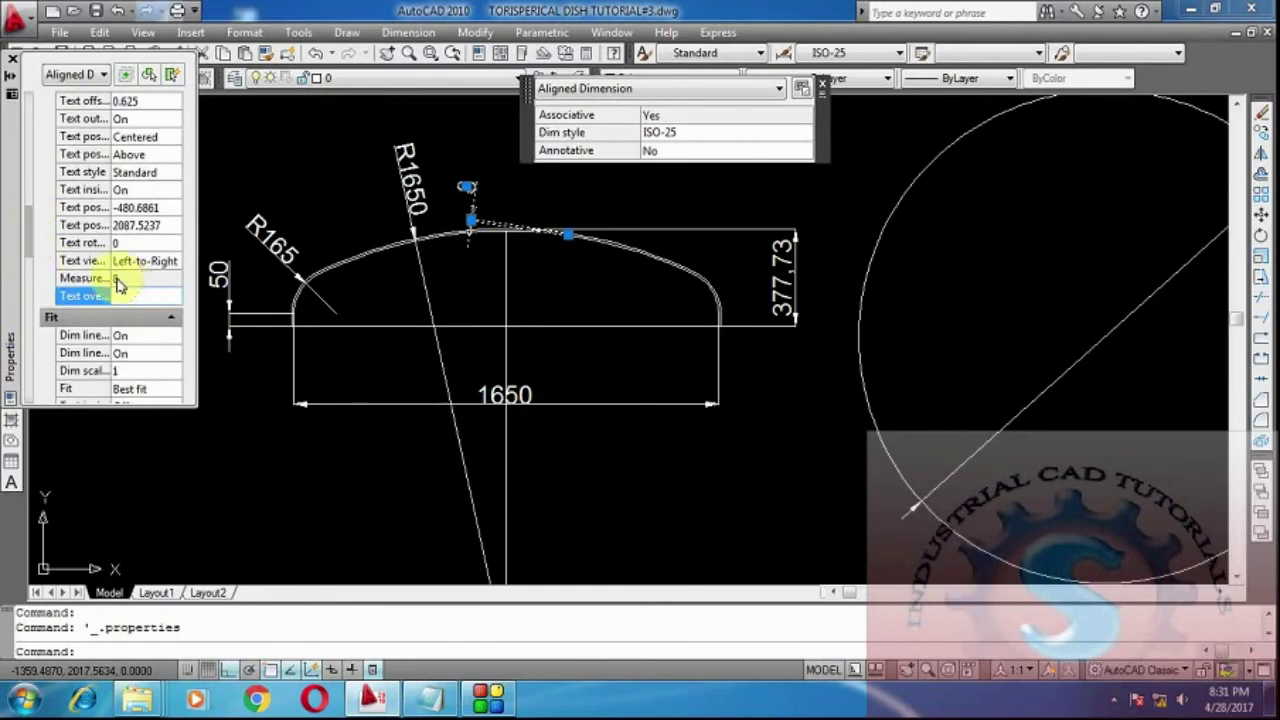
left_click(468, 212)
left_click(130, 297)
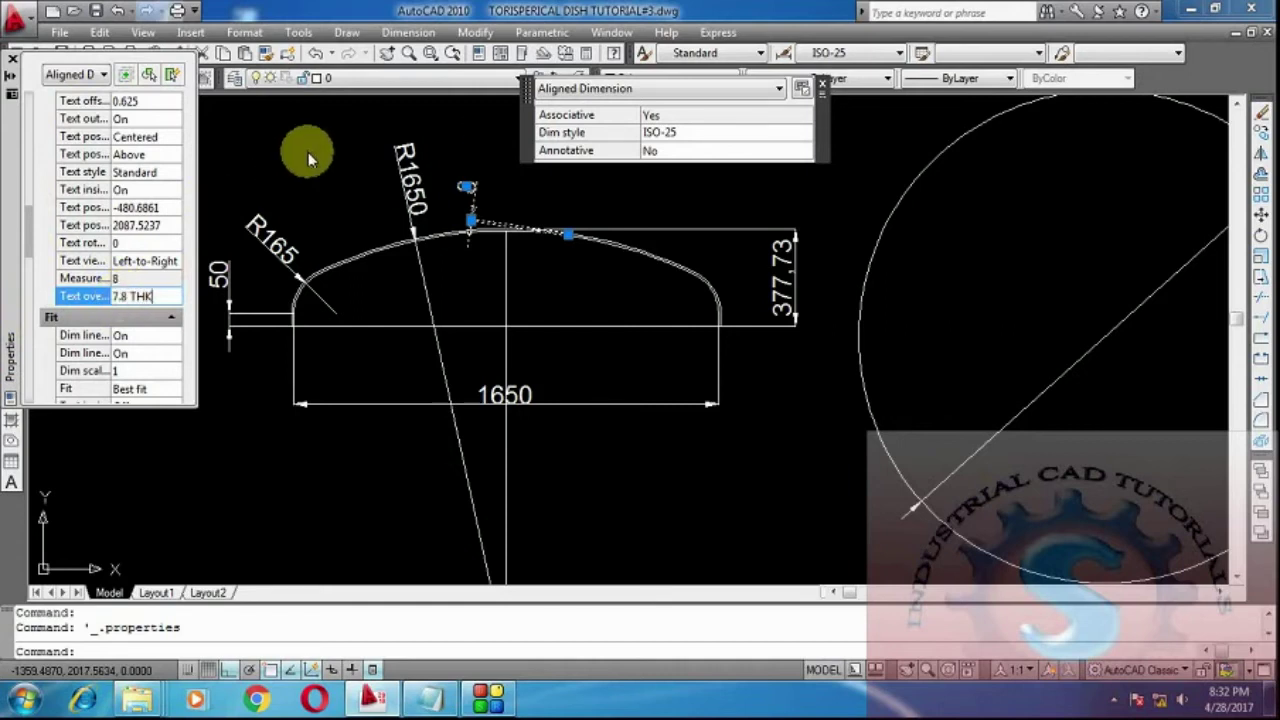
left_click(12, 59)
key("Escape")
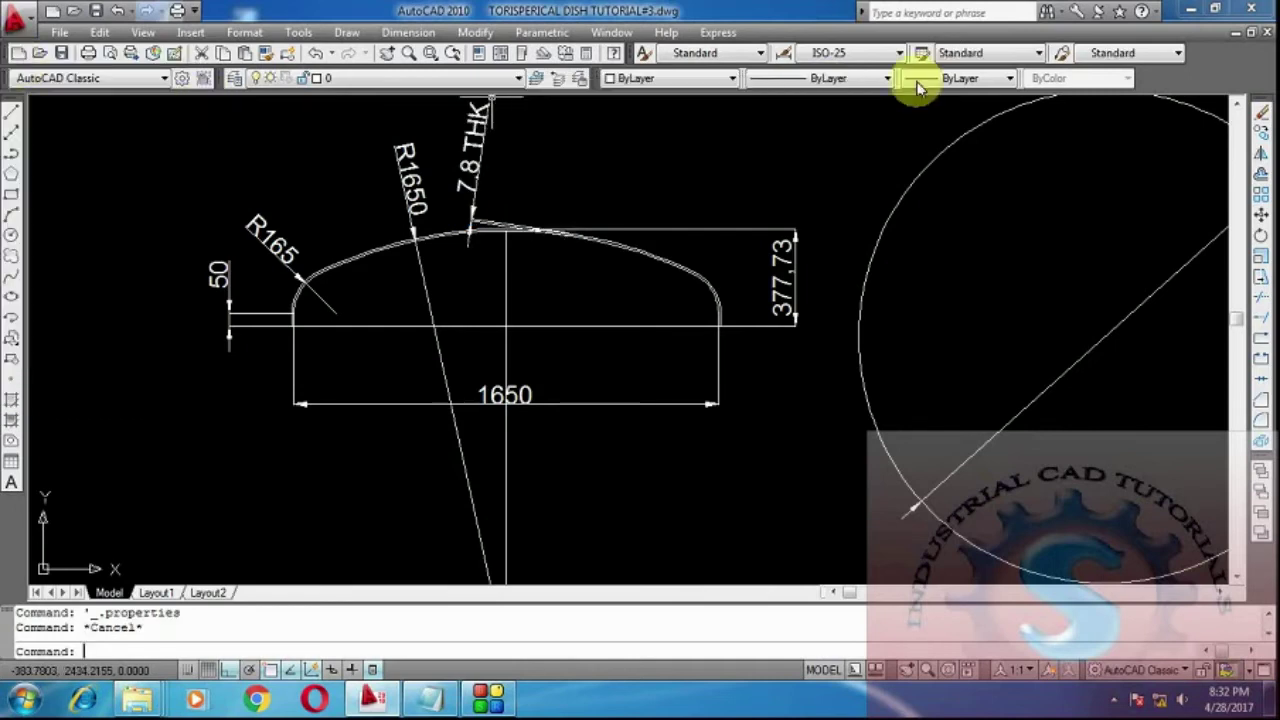
Pan the drawing down and left, then reopen the 7.8 THK dimension's properties
middle_click_drag(554, 206, 550, 229)
middle_click_drag(477, 195, 471, 243)
scroll(471, 255, "up", 4)
scroll(507, 385, "down", 8)
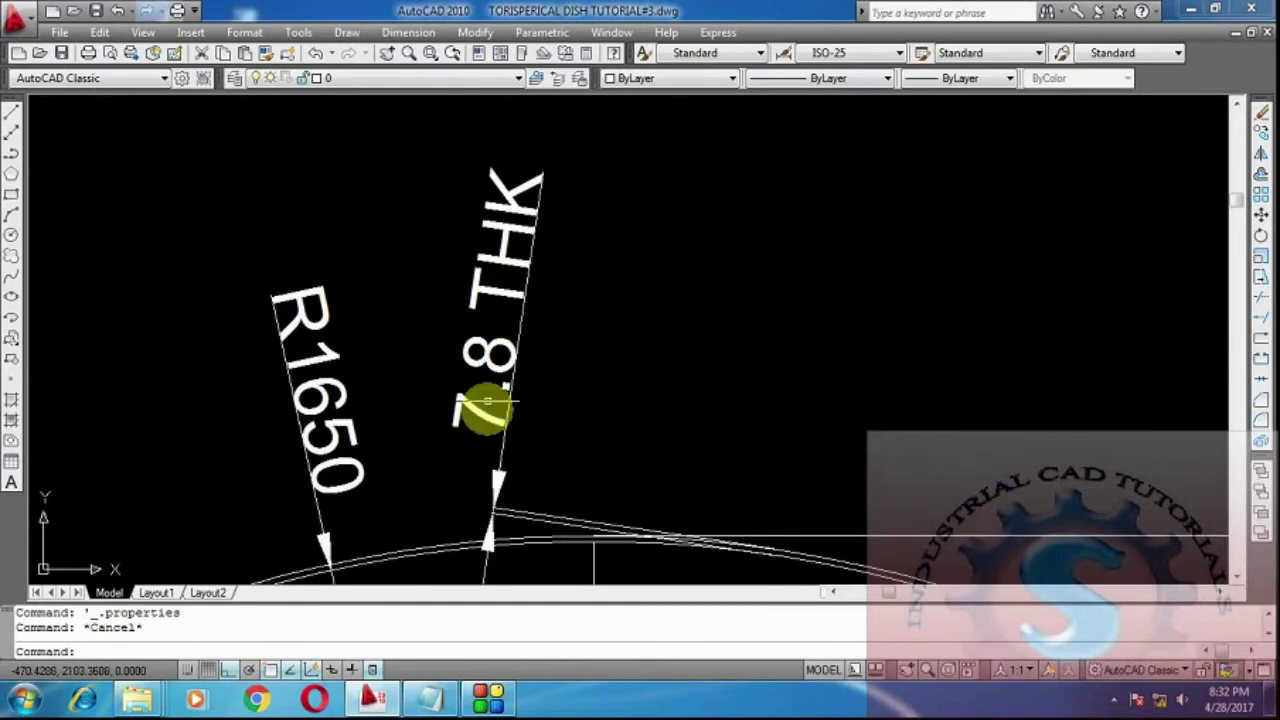
scroll(580, 250, "up", 4)
middle_click_drag(584, 239, 510, 240)
left_click_drag(432, 219, 409, 186)
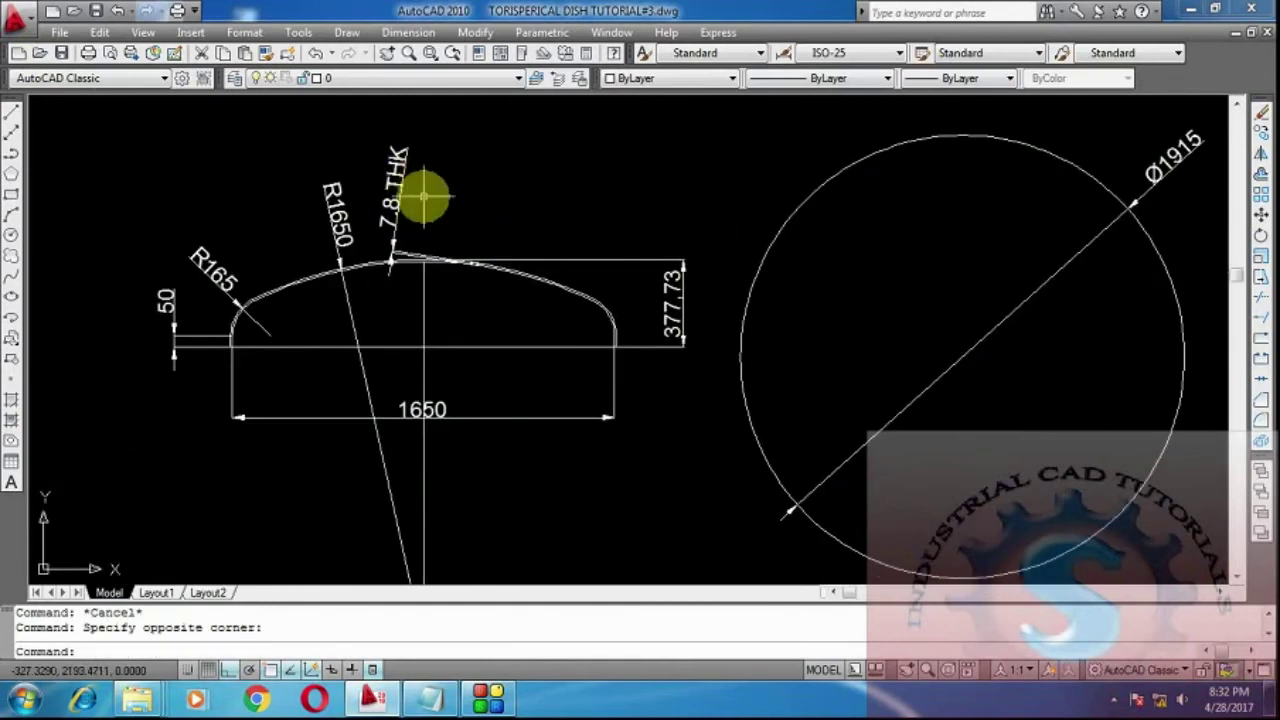
double_click(401, 186)
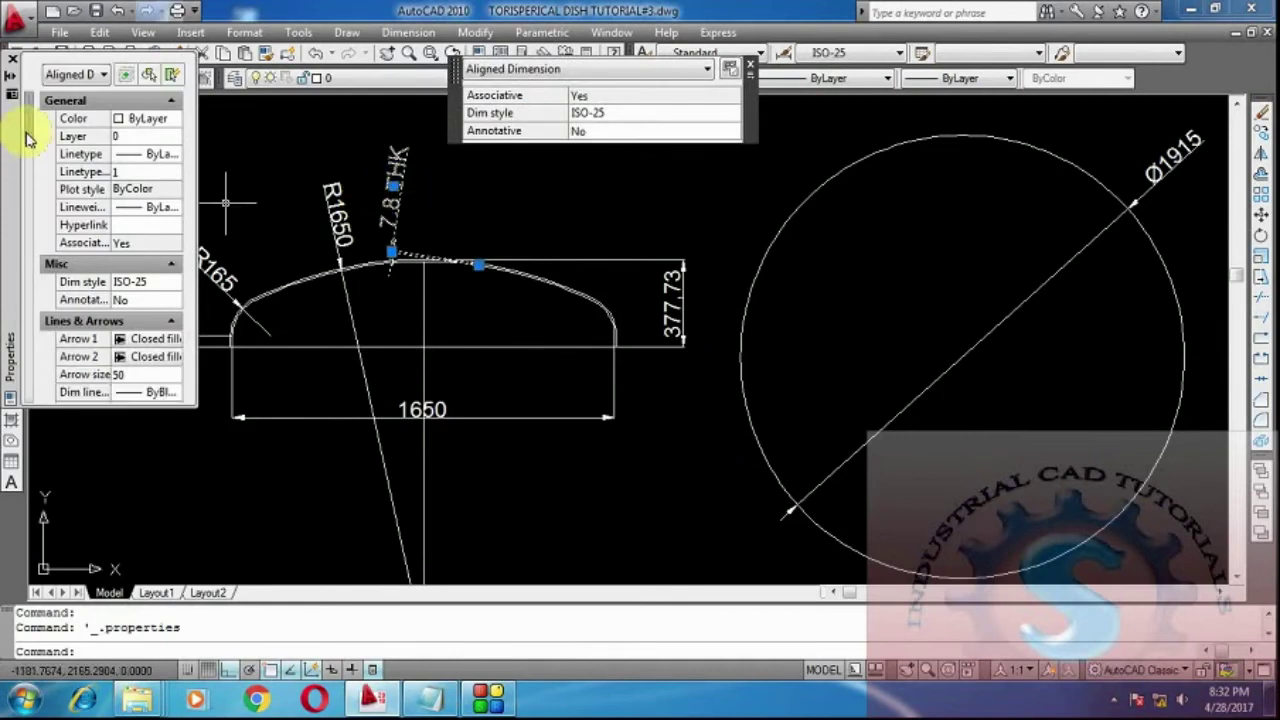
Set the 7.8 THK dimension's colour to Green in Properties
scroll(28, 165, "down", 5)
scroll(33, 115, "up", 5)
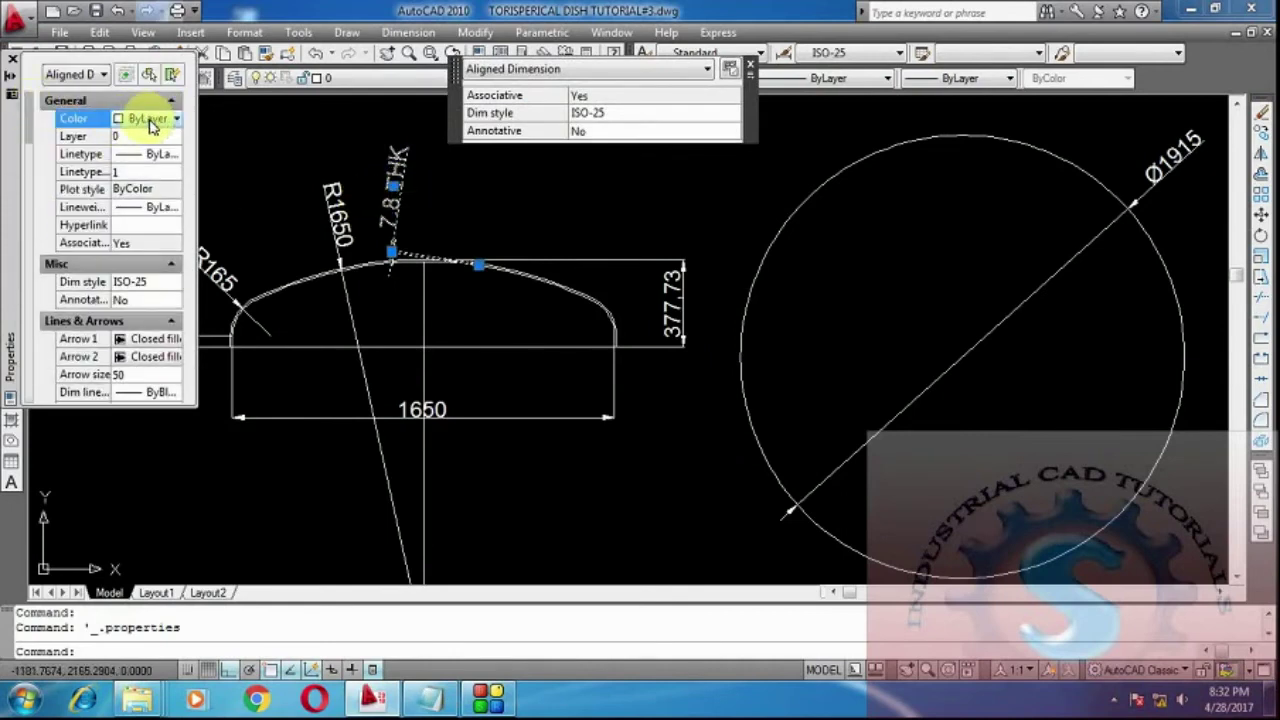
left_click(150, 120)
left_click(139, 207)
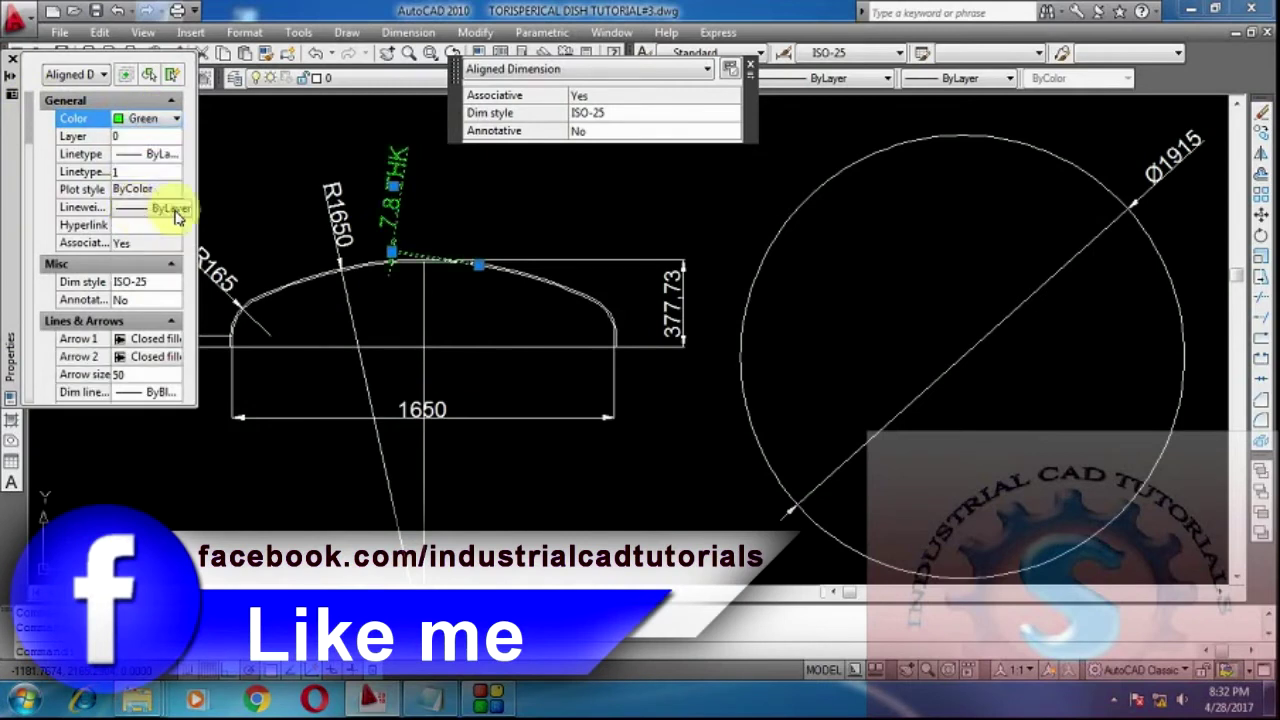
left_click(748, 68)
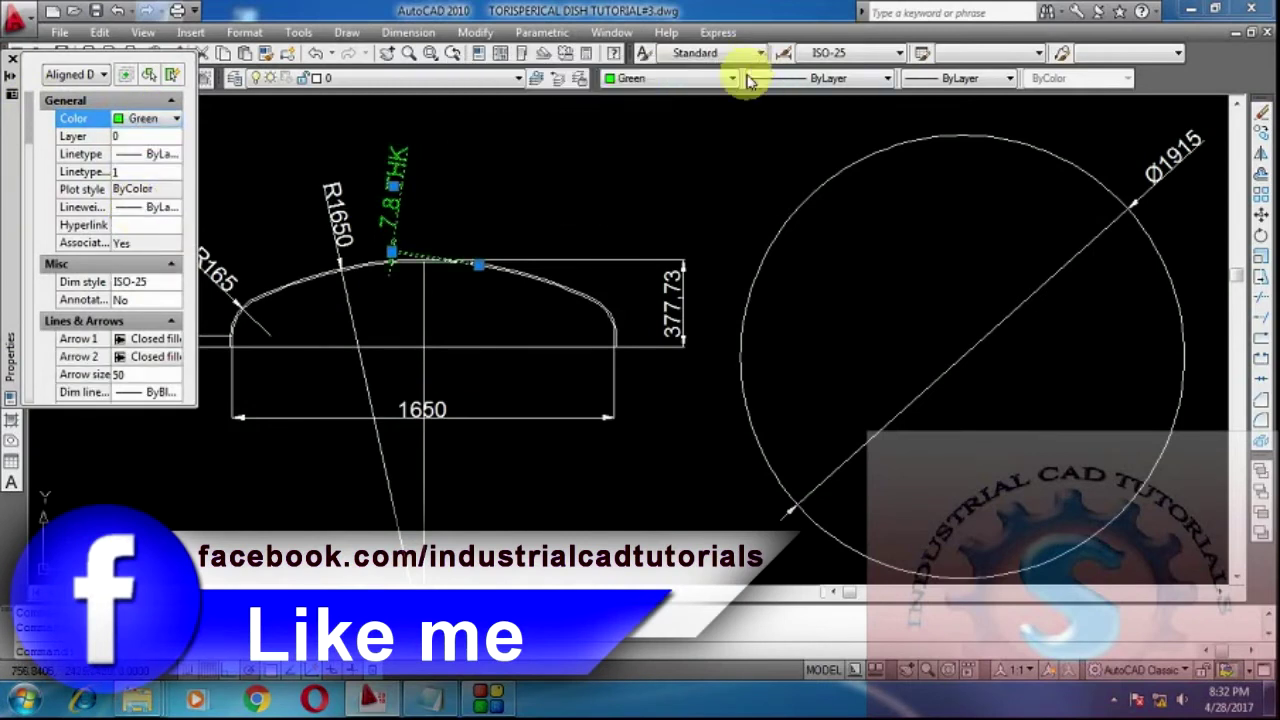
key("Escape")
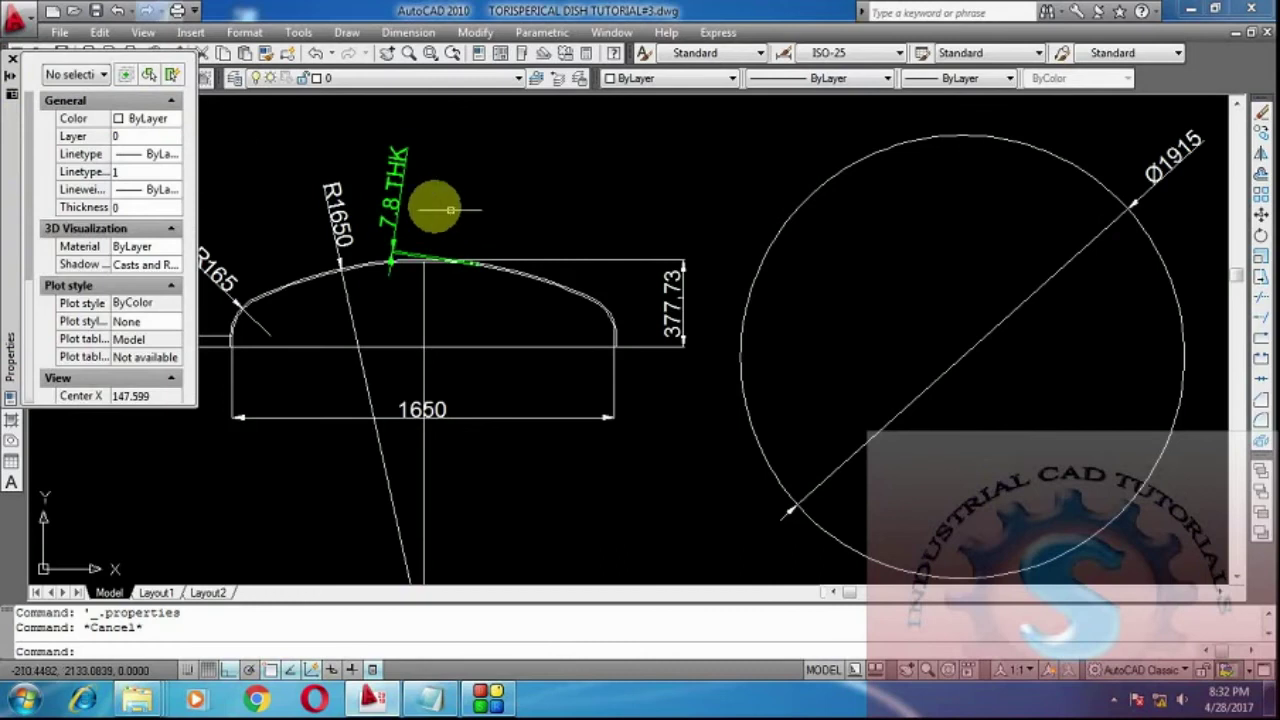
left_click(12, 59)
Override the circle's Ø1915 dimension text to read 1915 DIA X 8 THK
scroll(688, 286, "down", 3)
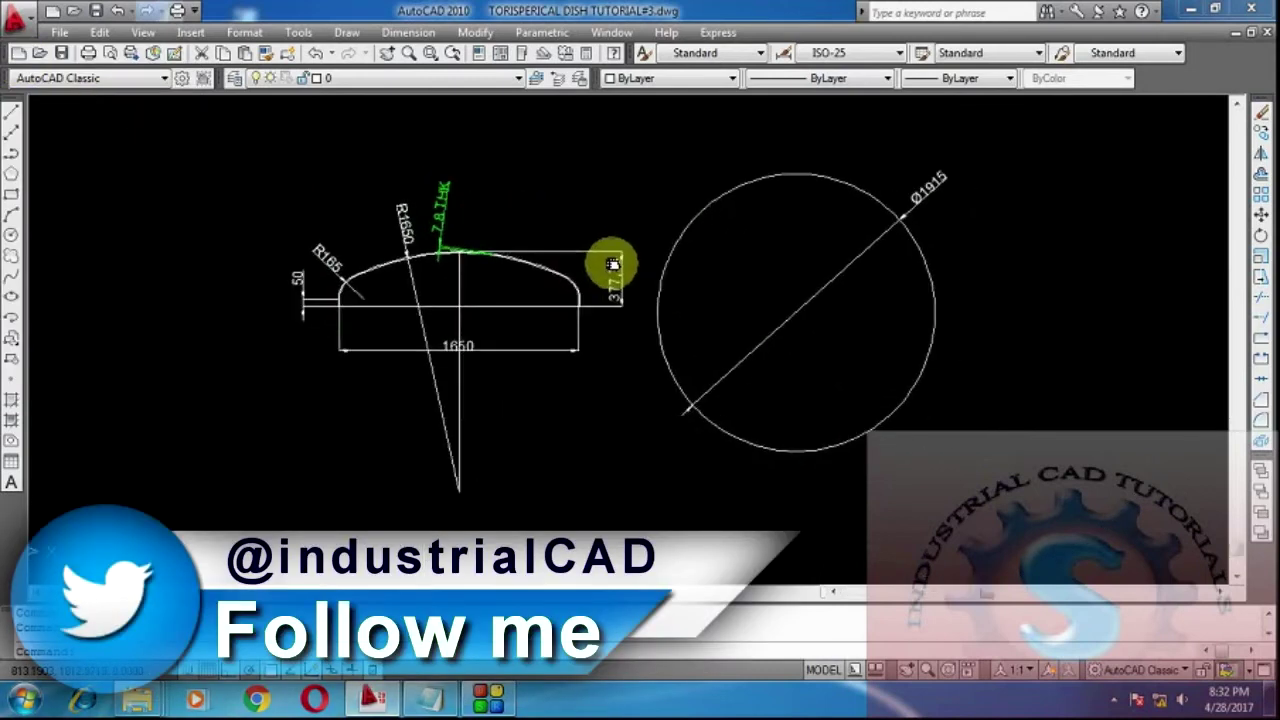
scroll(983, 248, "up", 3)
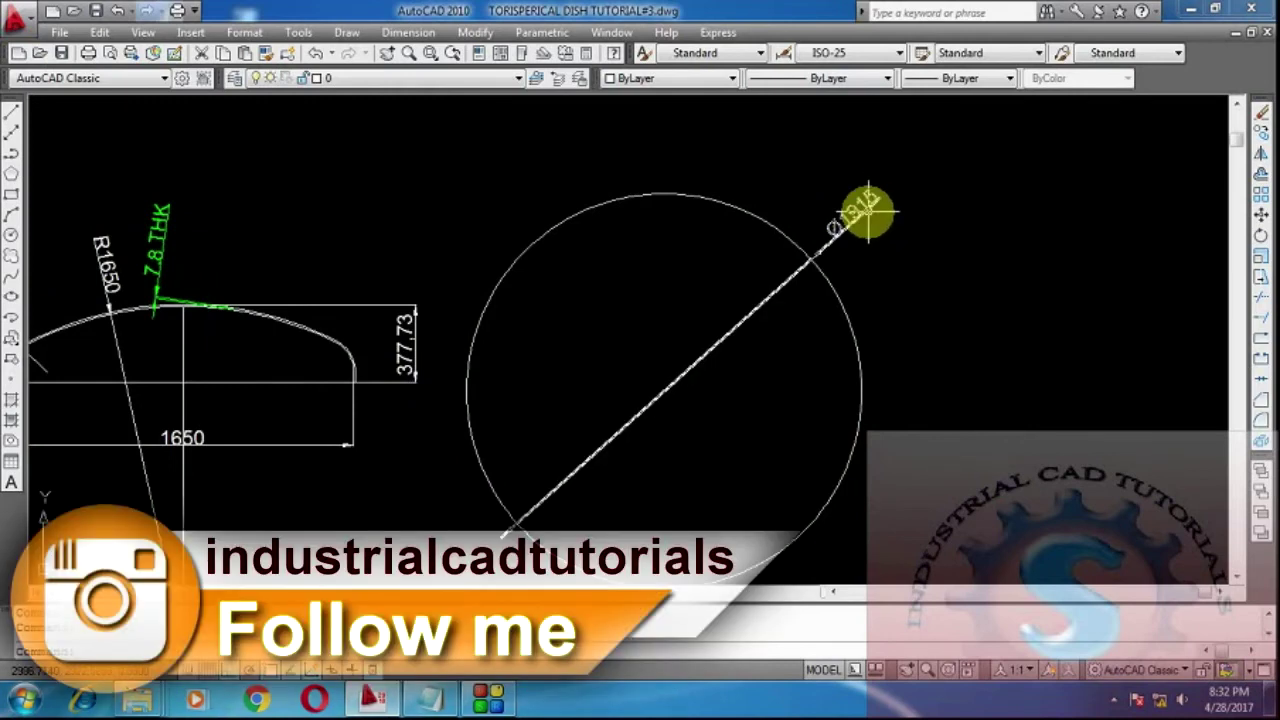
scroll(868, 210, "down", 3)
scroll(865, 205, "up", 2)
double_click(860, 205)
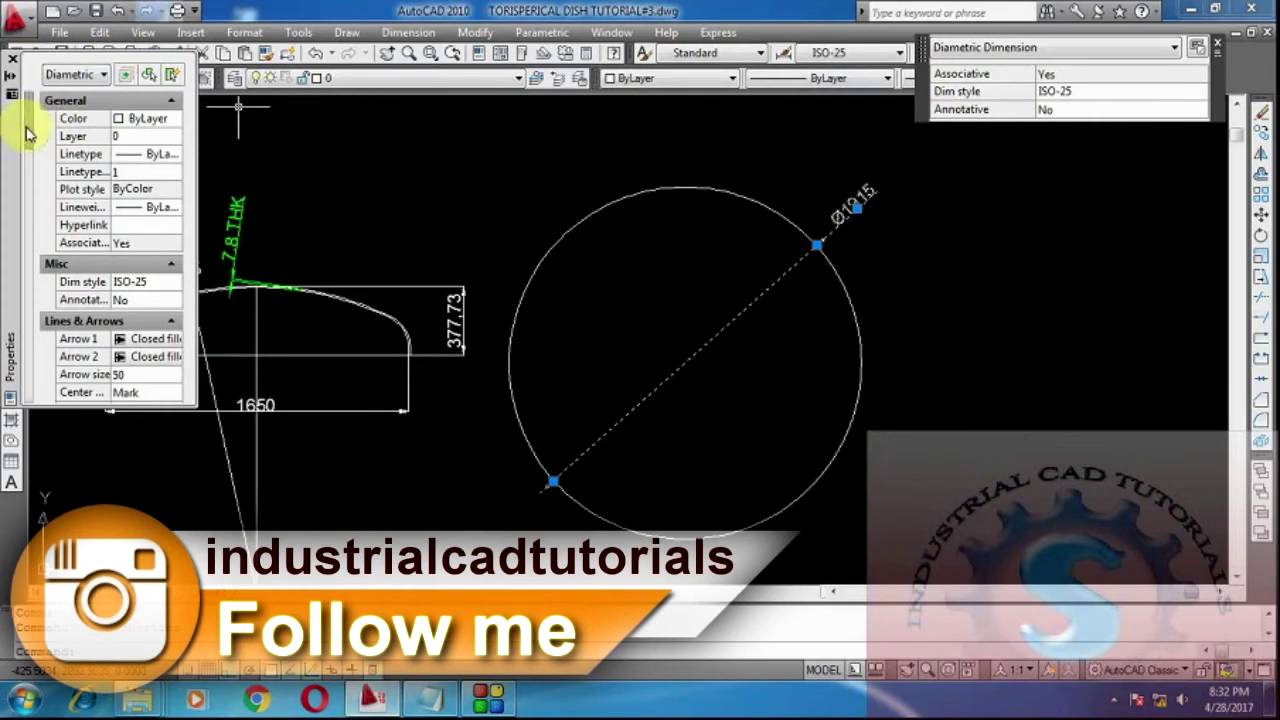
scroll(26, 153, "down", 2)
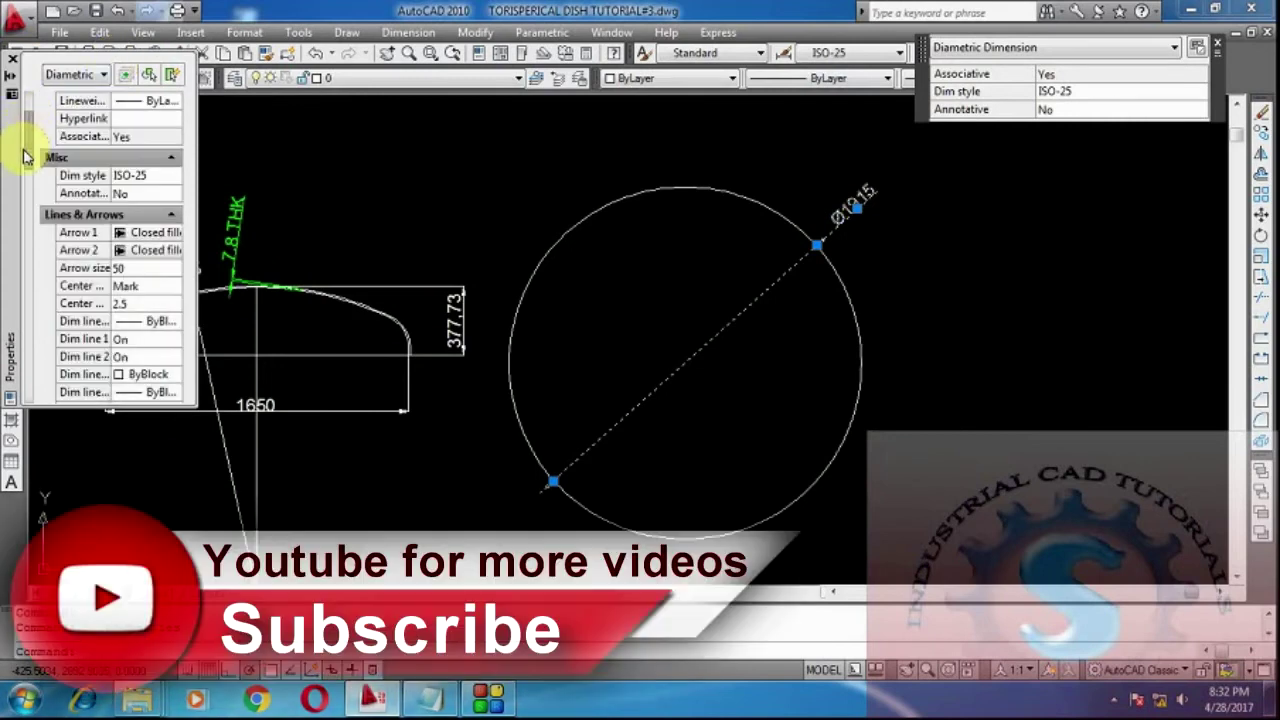
left_click_drag(26, 153, 130, 290)
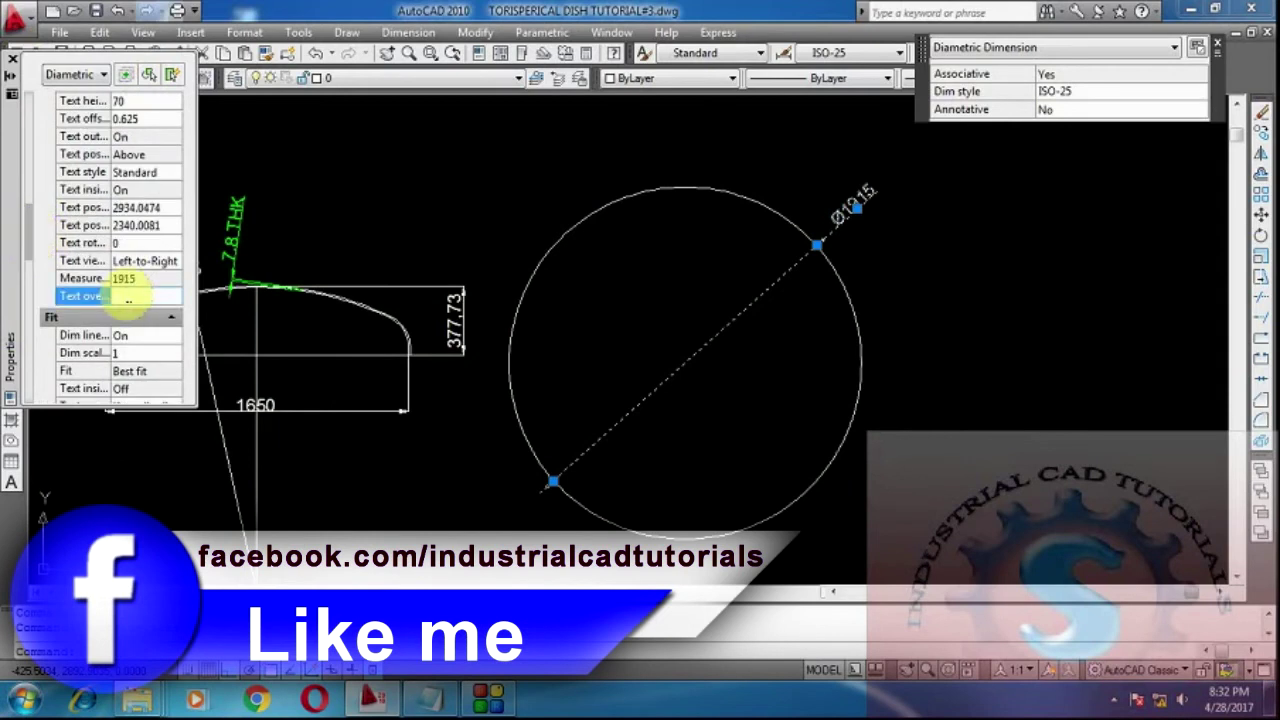
left_click(130, 297)
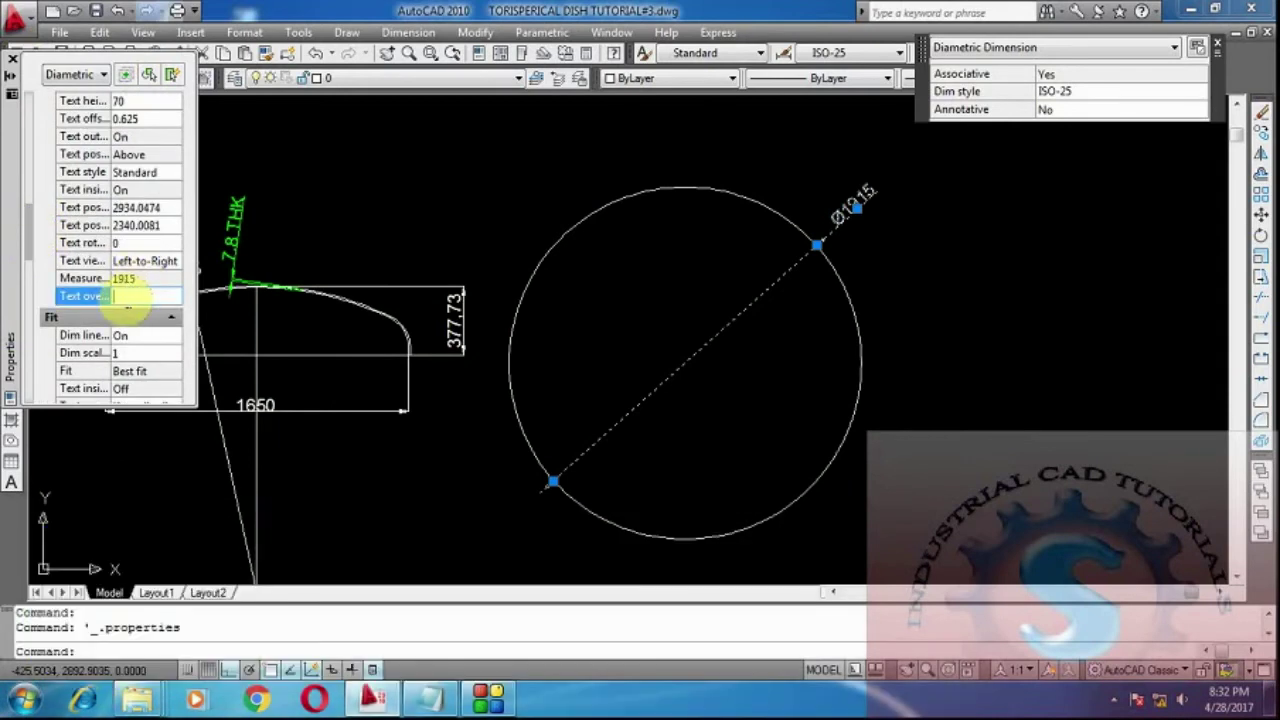
type("1915 DIA")
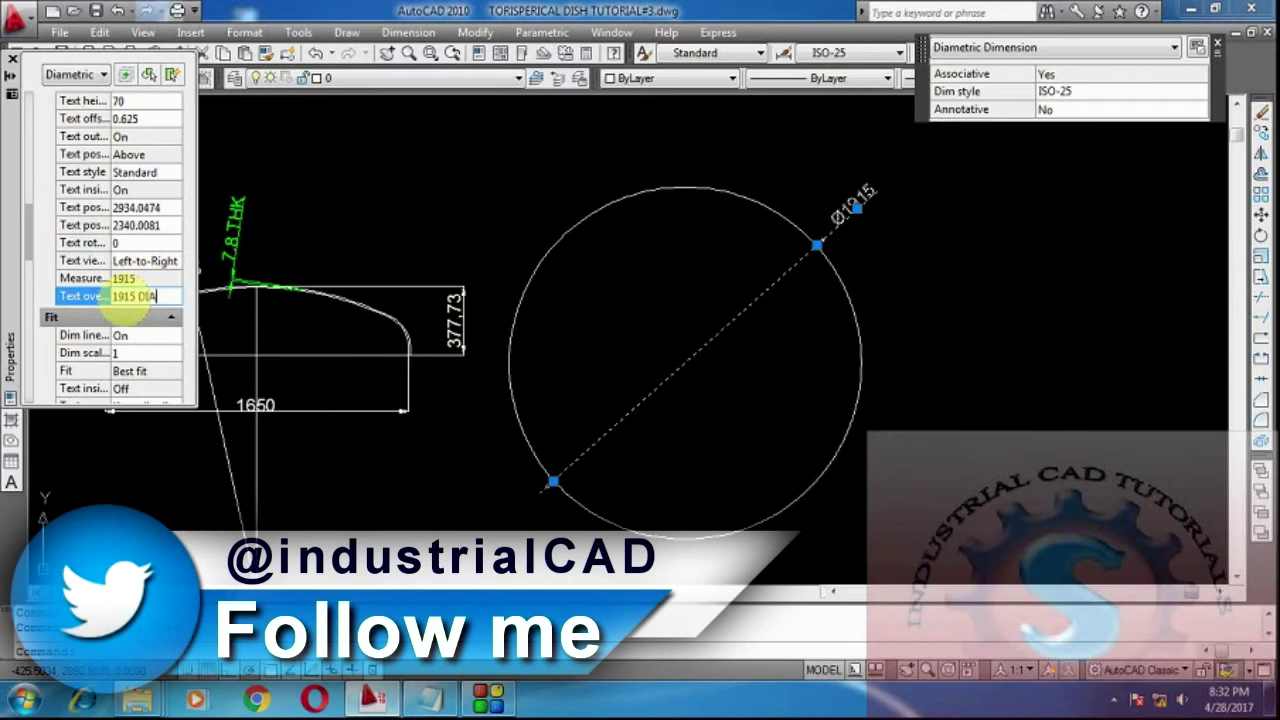
type(" X 8")
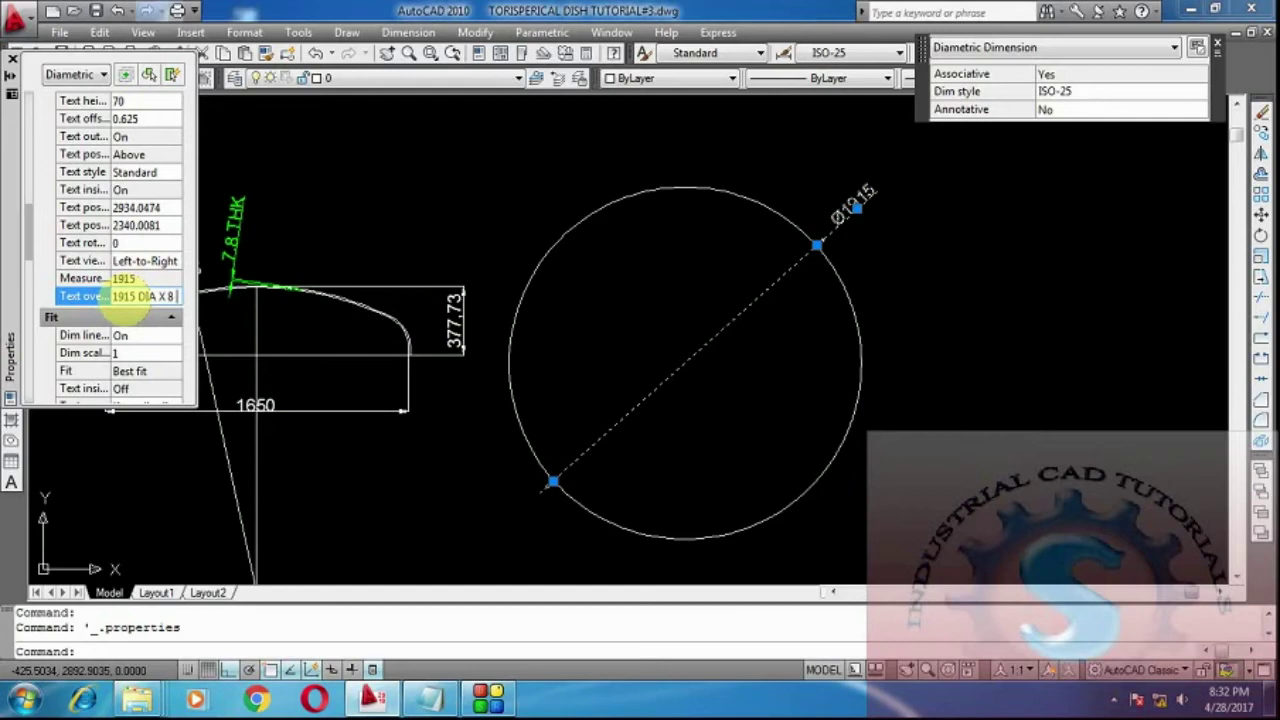
type(" T")
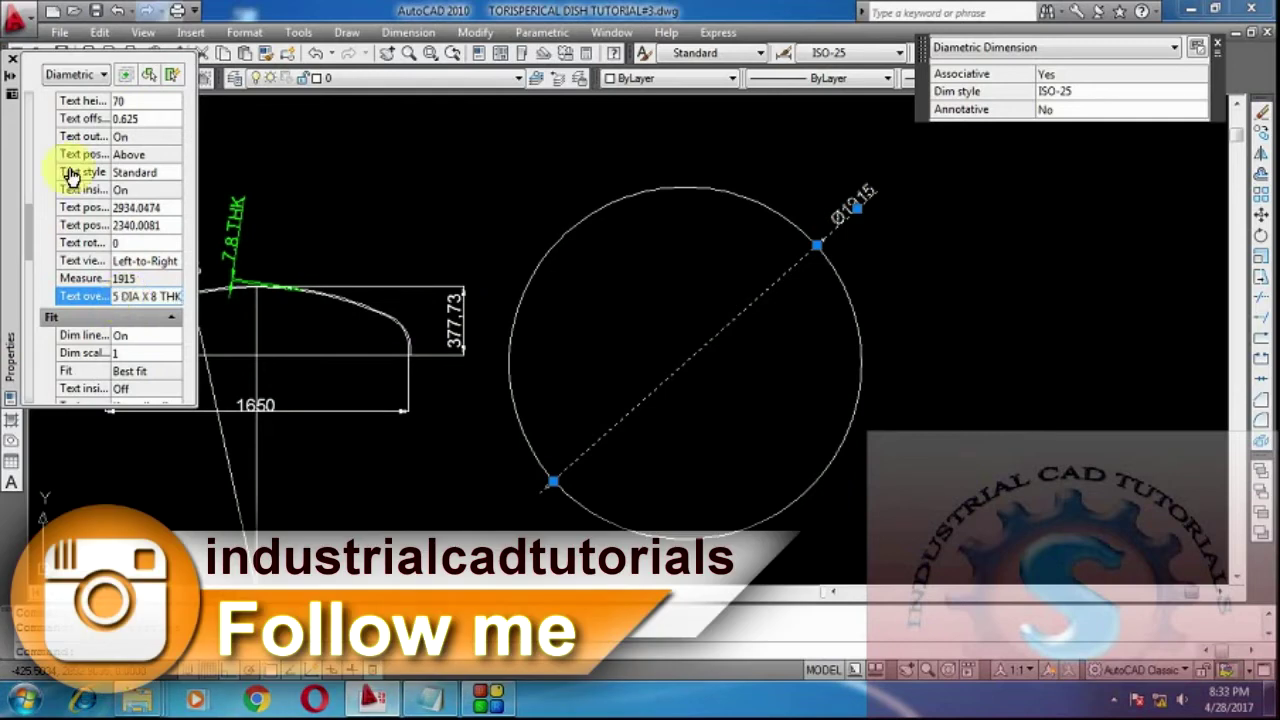
type("HK")
key("Return")
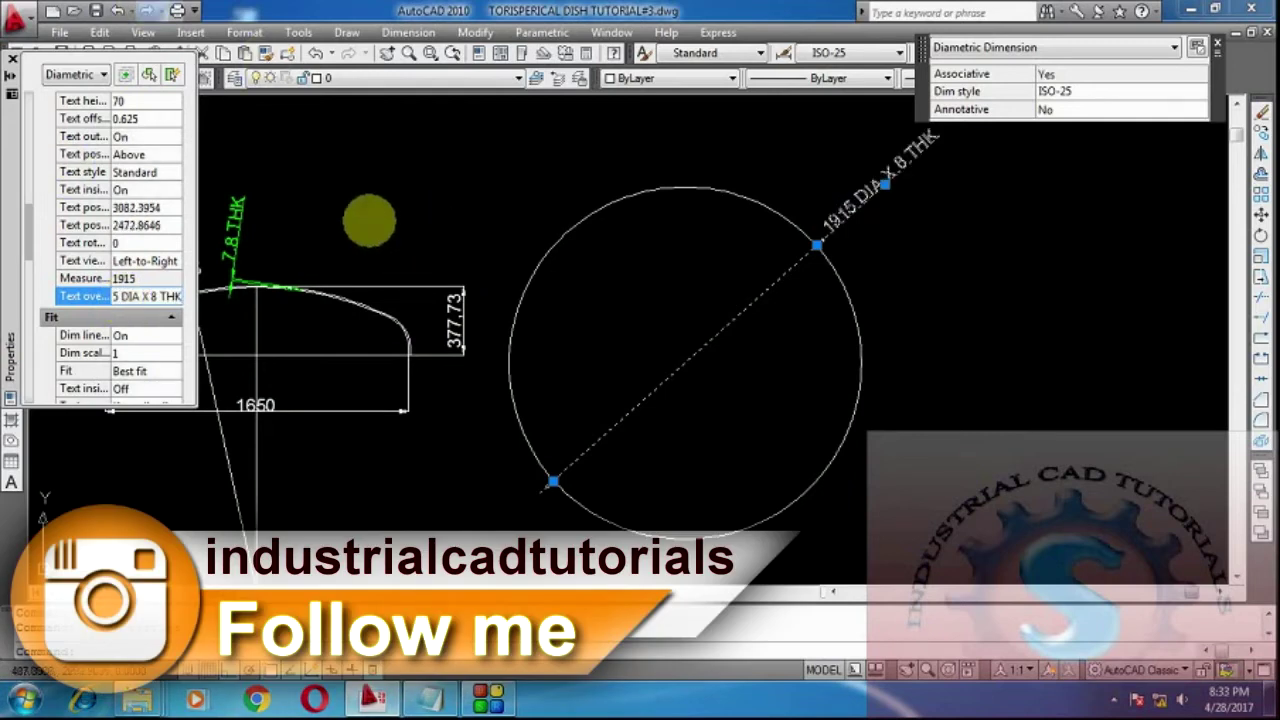
key("Escape")
left_click(12, 58)
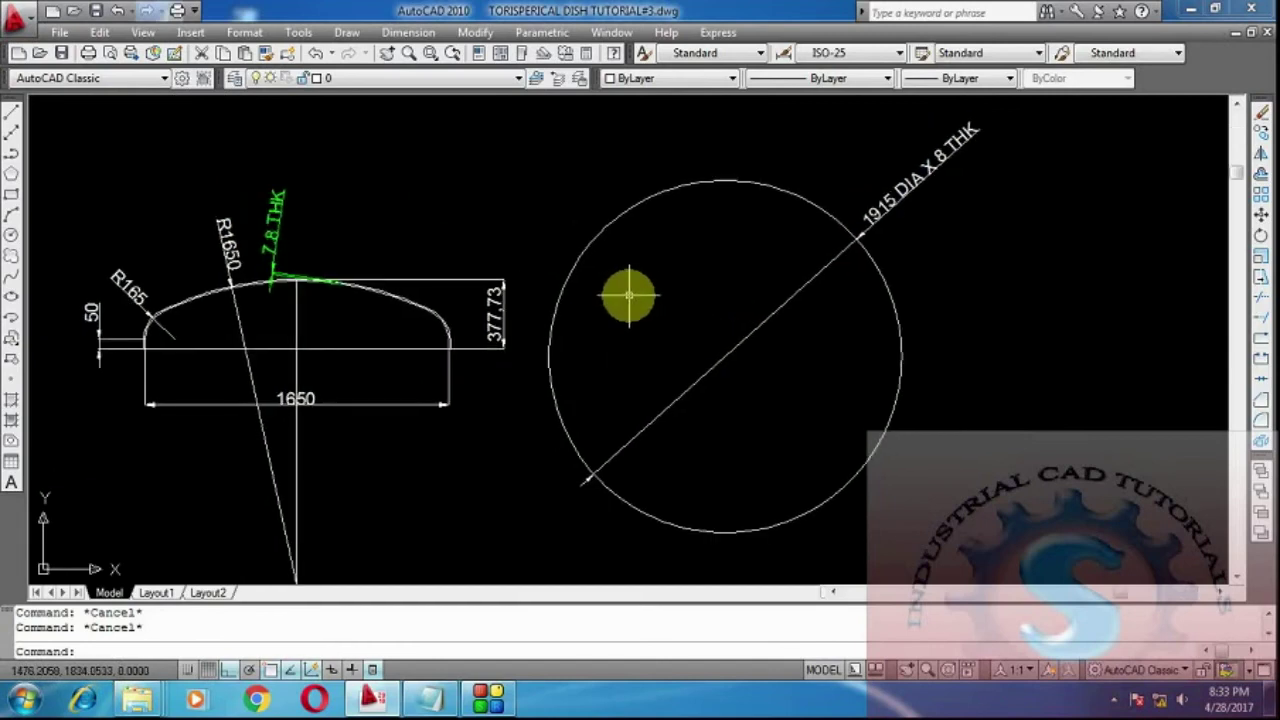
Change the 1915 blank circle's colour to Green
double_click(596, 238)
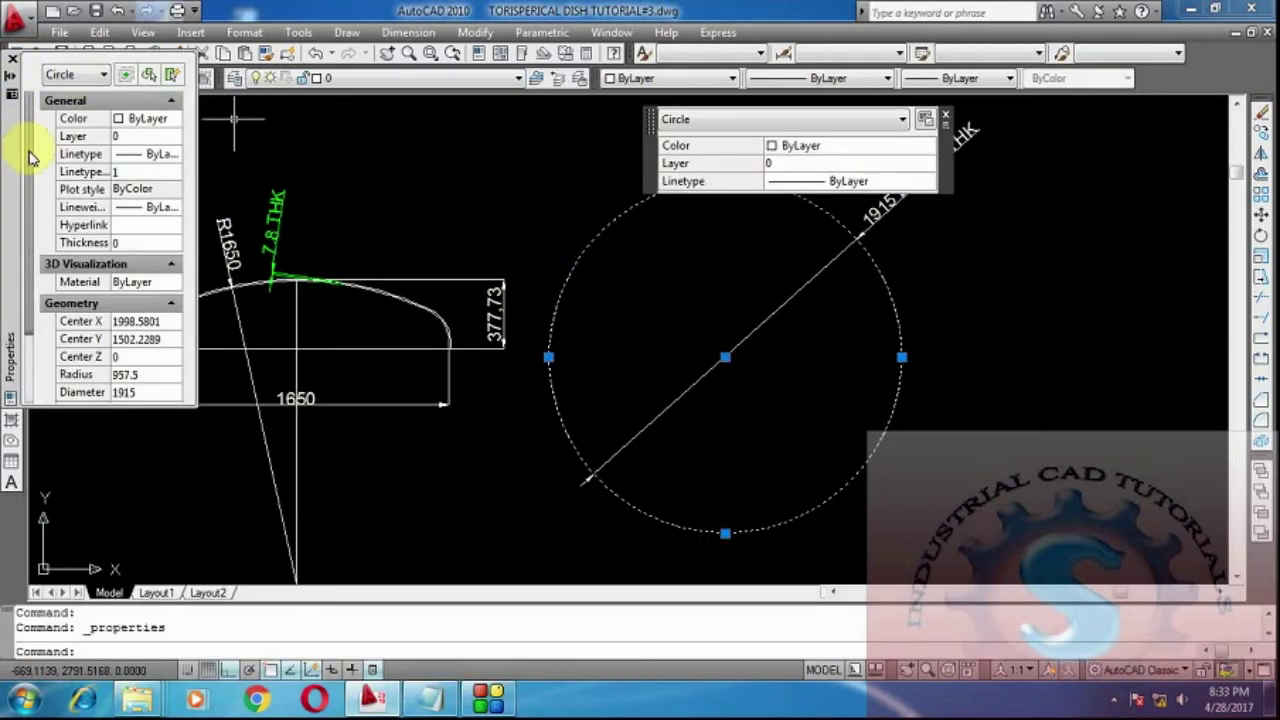
left_click(135, 120)
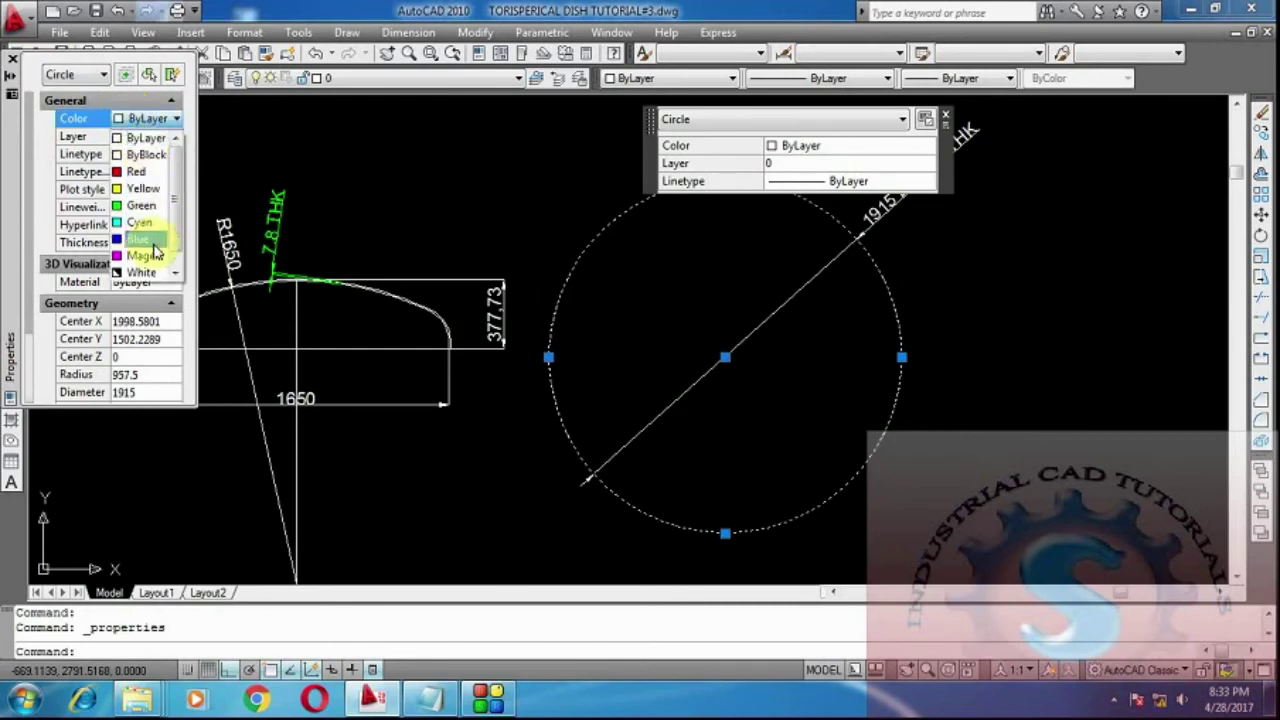
left_click(144, 206)
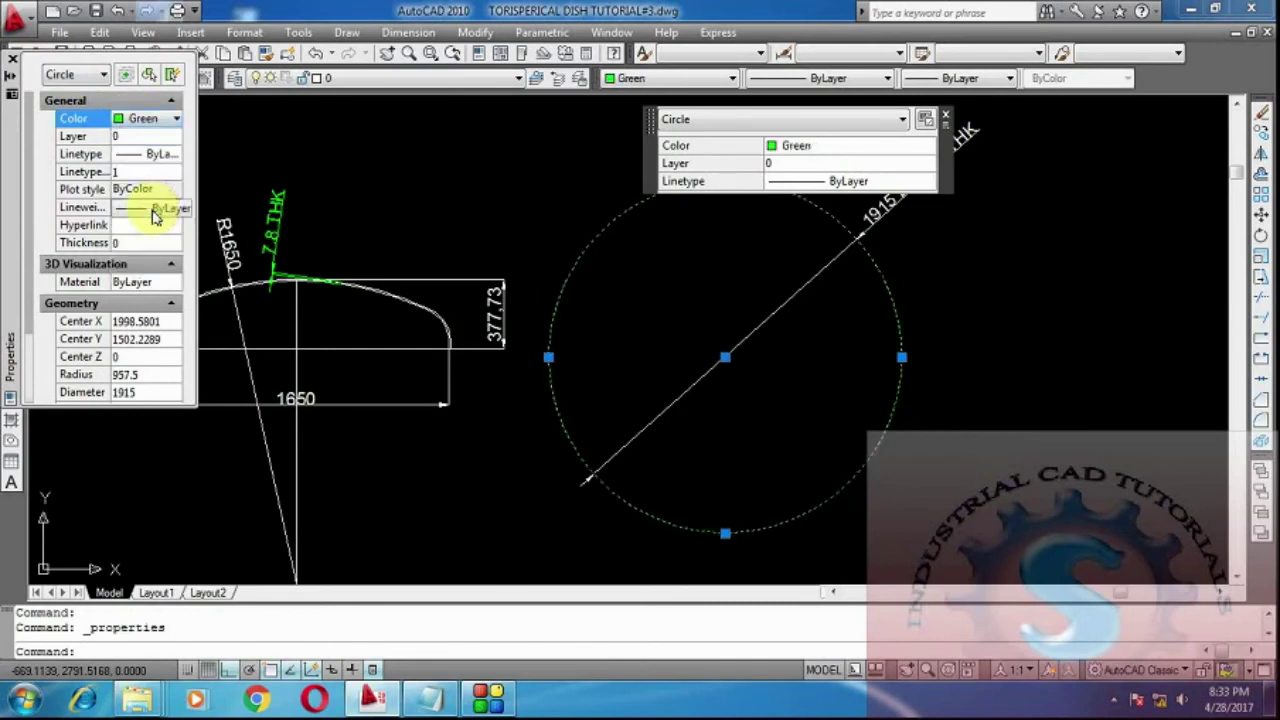
left_click(12, 60)
key("Escape")
key("Escape")
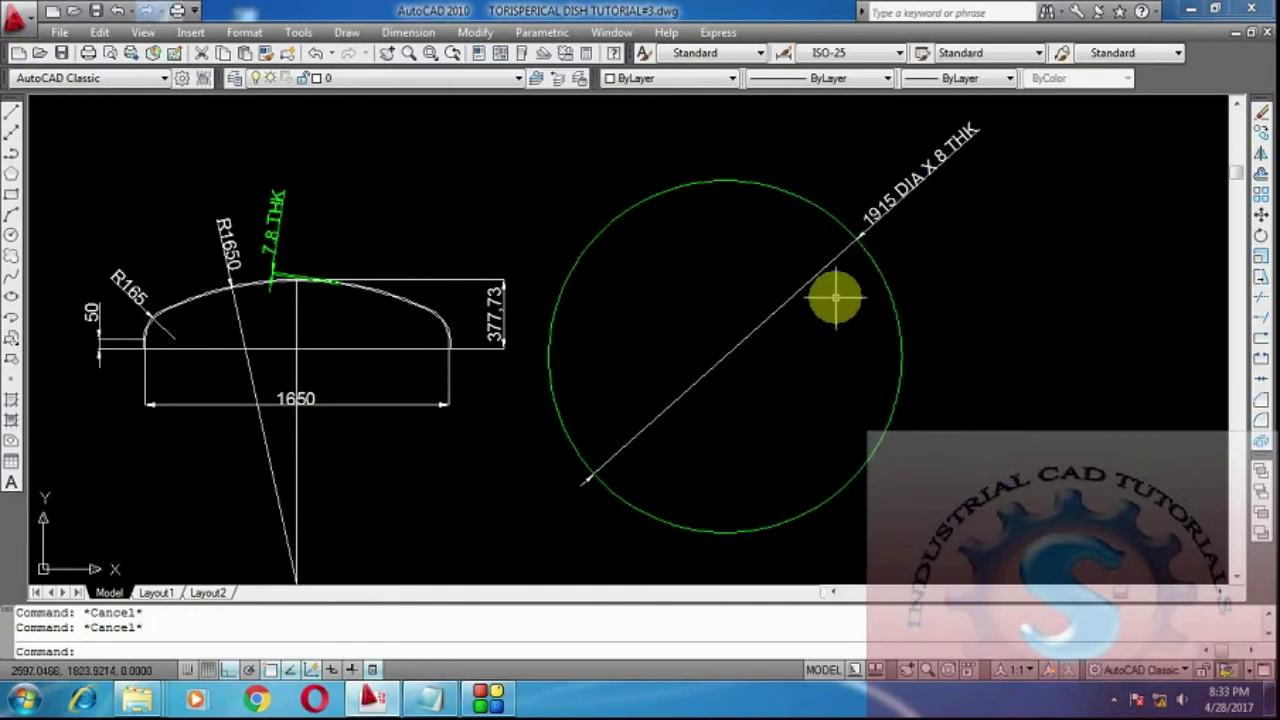
Zoom and pan so the dish and green circle shift up and right
scroll(834, 294, "down", 1)
scroll(873, 255, "up", 3)
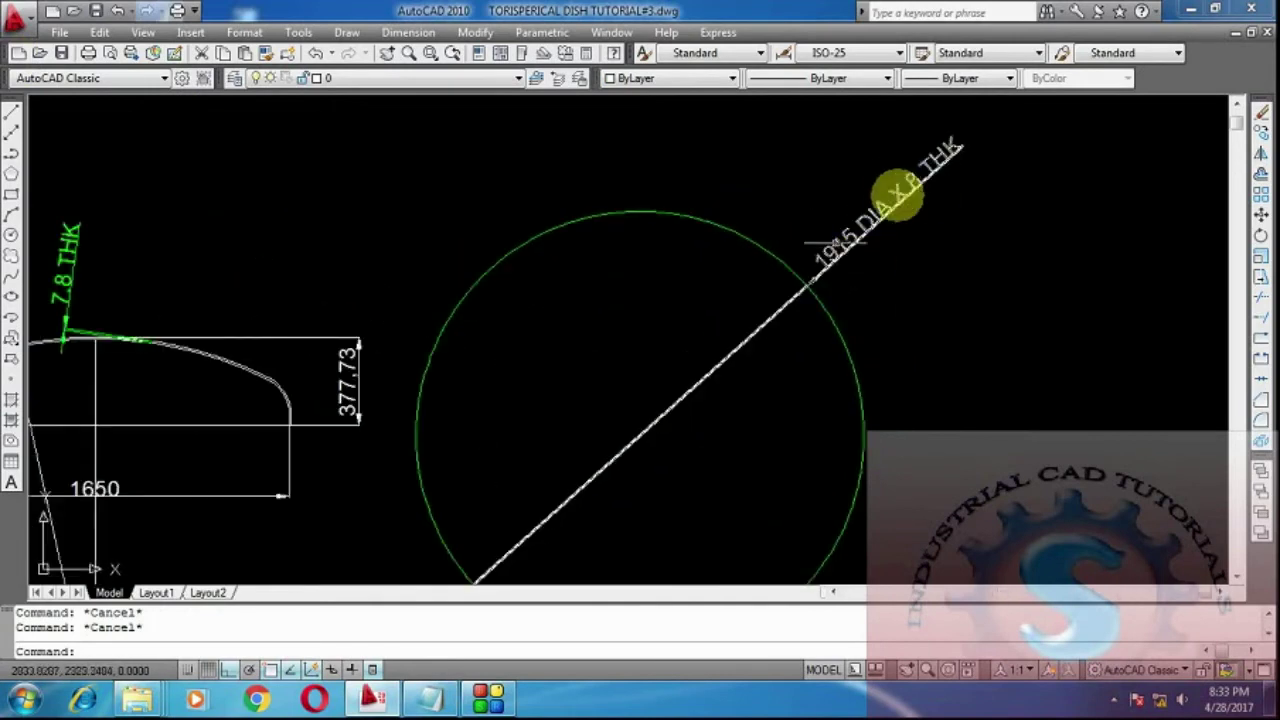
scroll(938, 158, "down", 2)
scroll(491, 160, "up", 4)
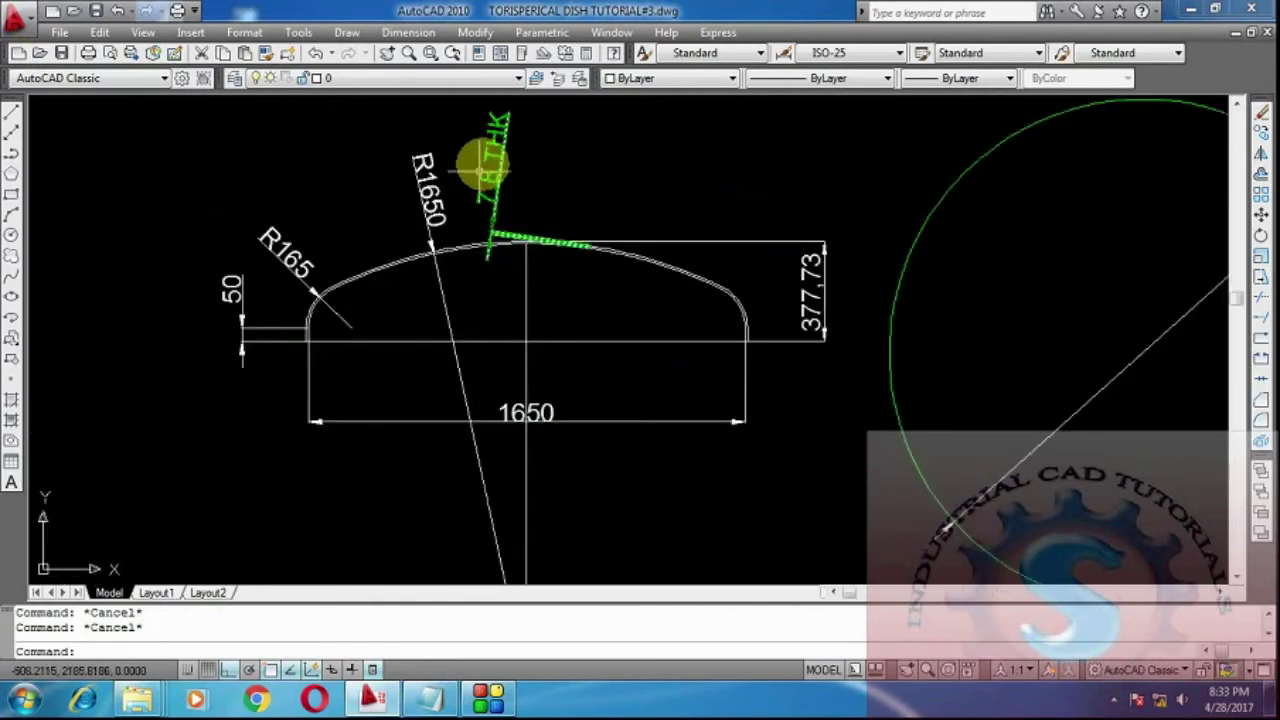
scroll(410, 205, "down", 1)
scroll(415, 255, "up", 1)
scroll(418, 270, "down", 2)
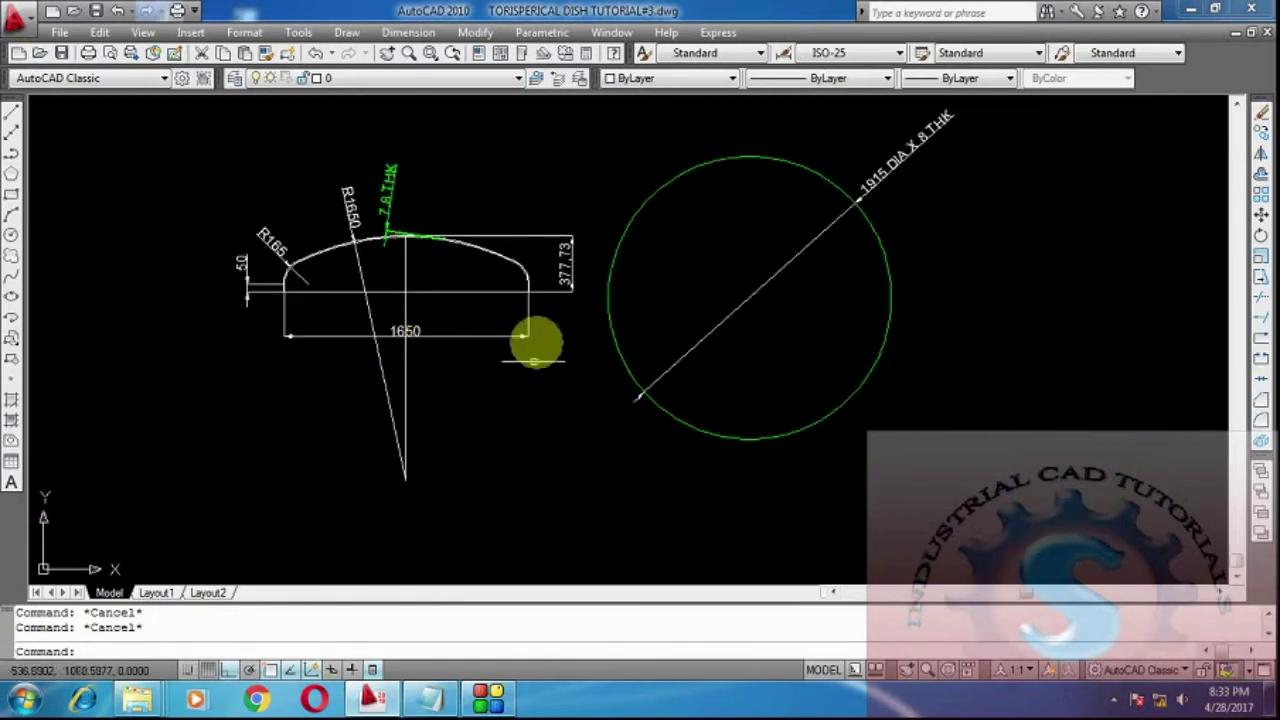
scroll(900, 250, "down", 1)
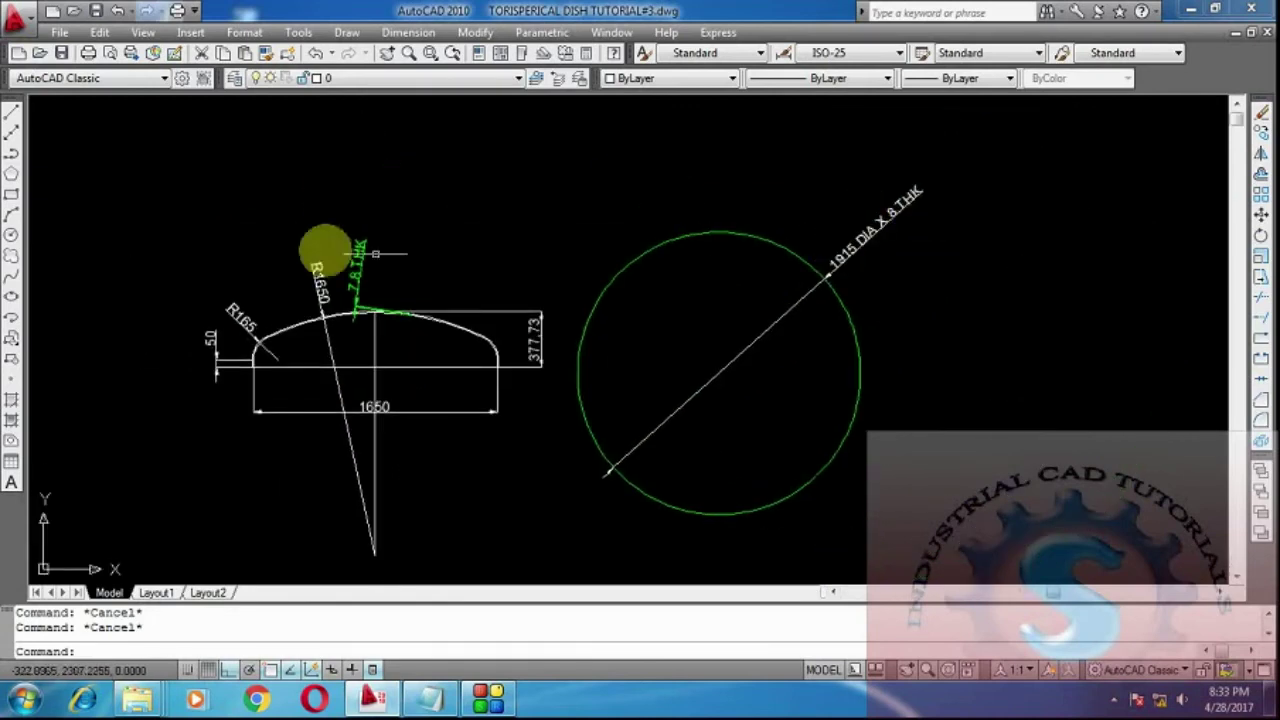
scroll(437, 258, "up", 1)
middle_click_drag(437, 258, 492, 234)
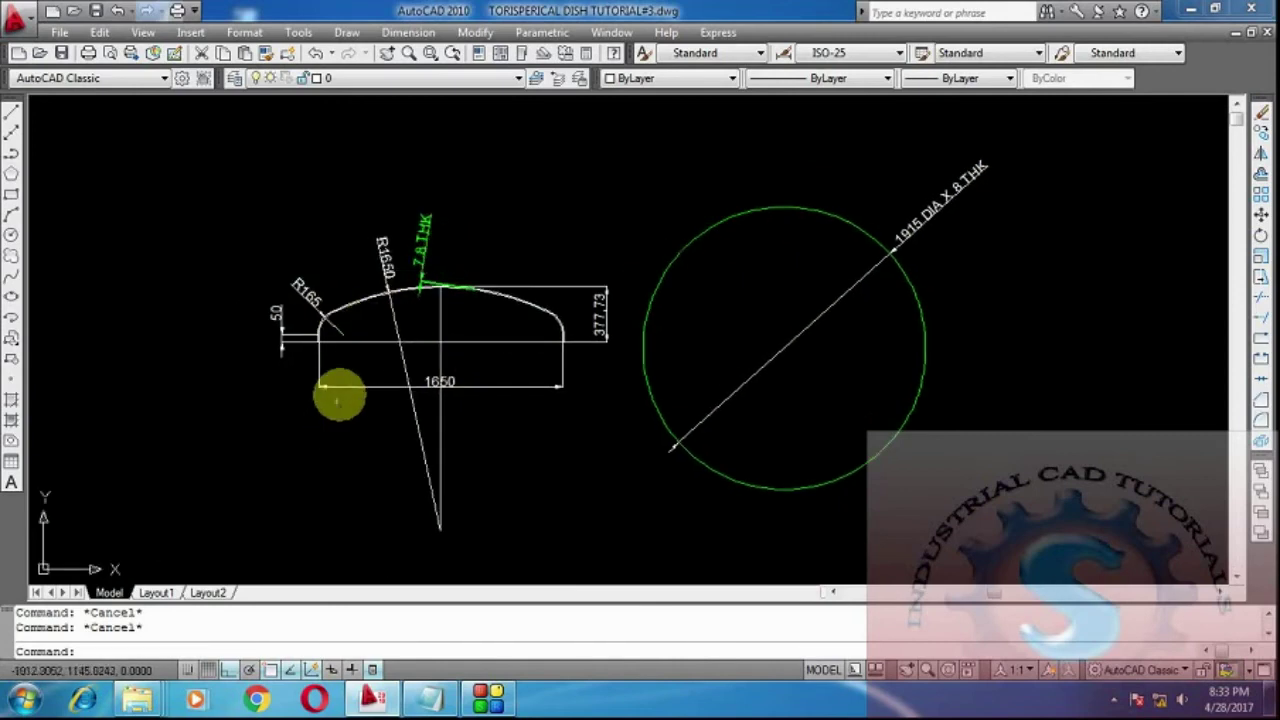
Set the 1650 width dimension's text override to 1650 ID
double_click(345, 386)
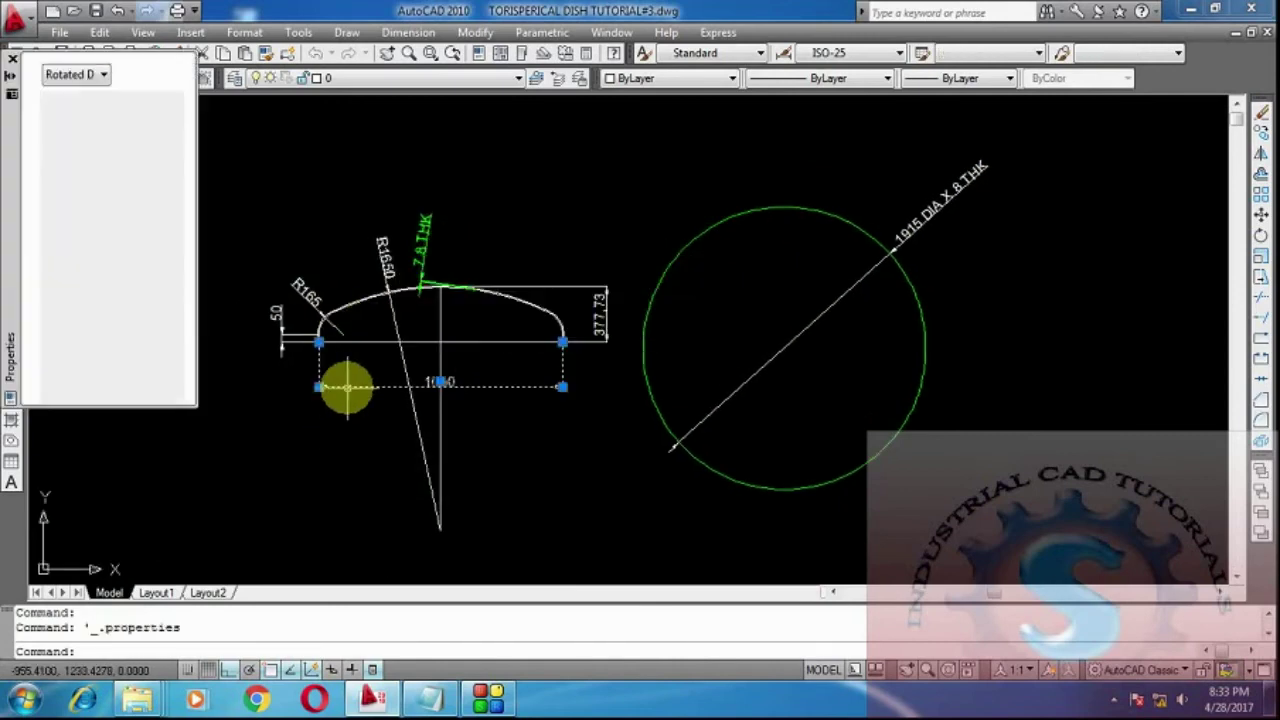
left_click_drag(30, 143, 29, 268)
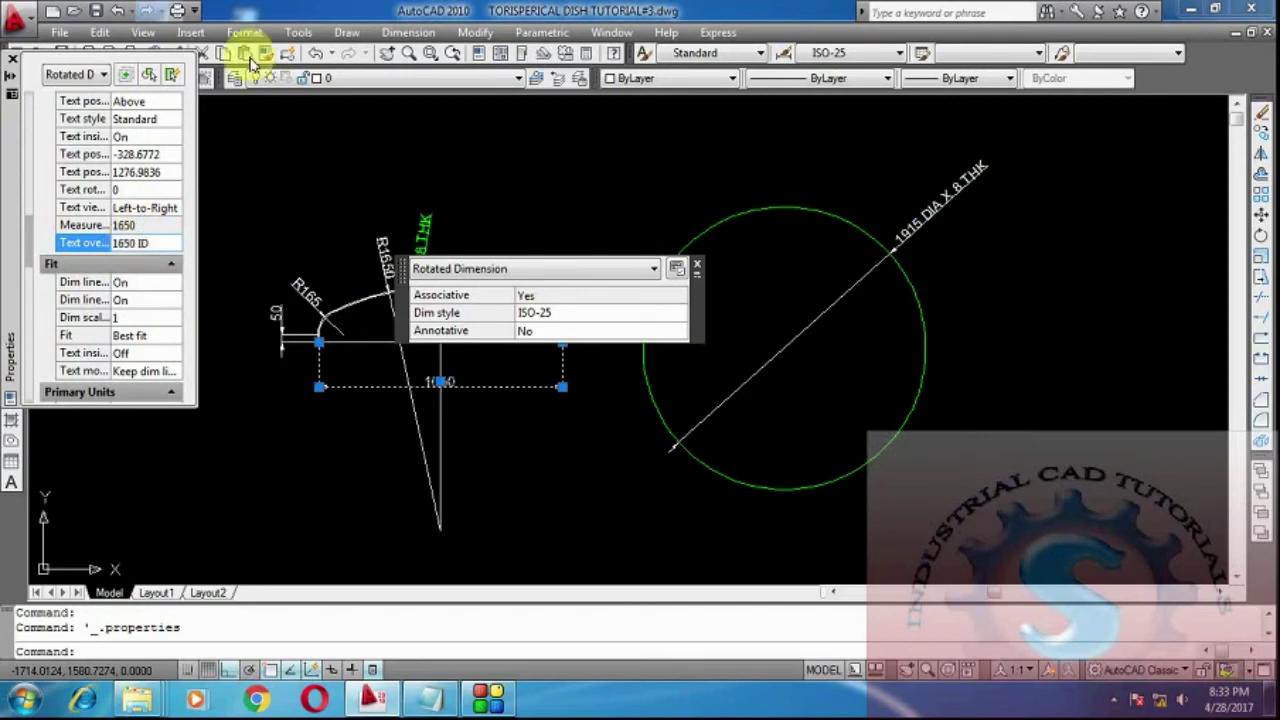
left_click(12, 58)
key("Escape")
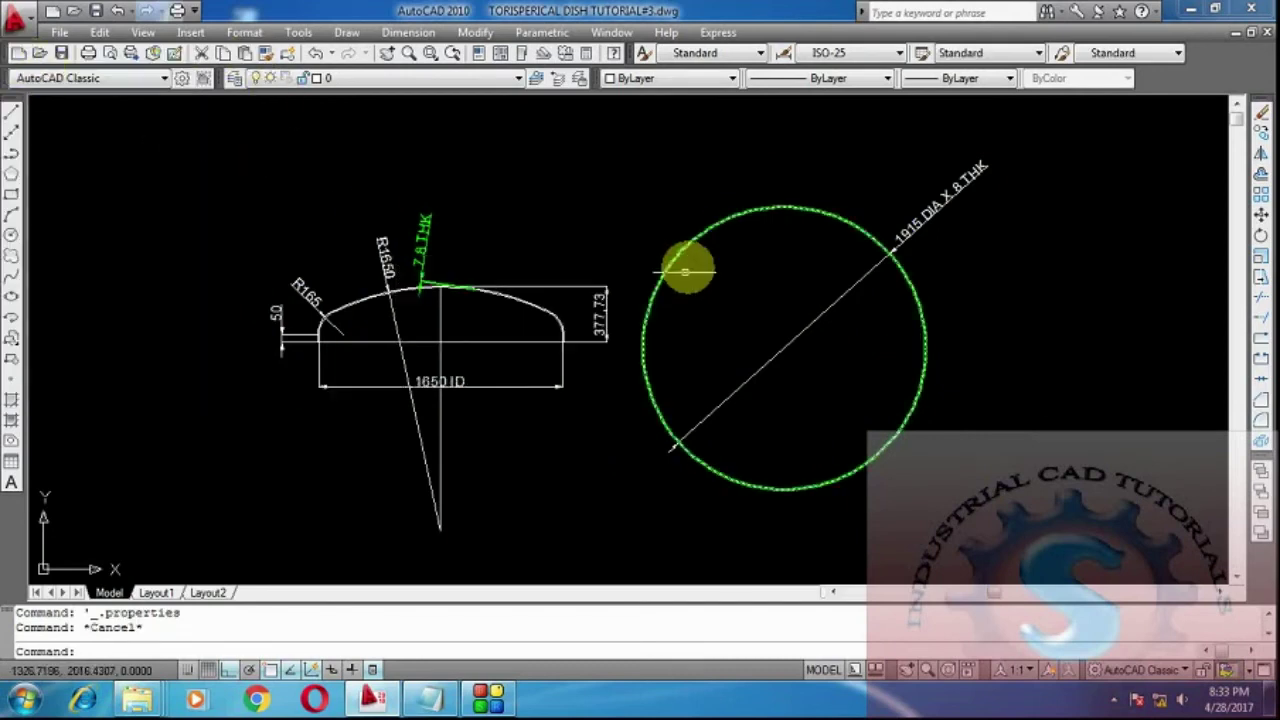
scroll(521, 369, "up", 4)
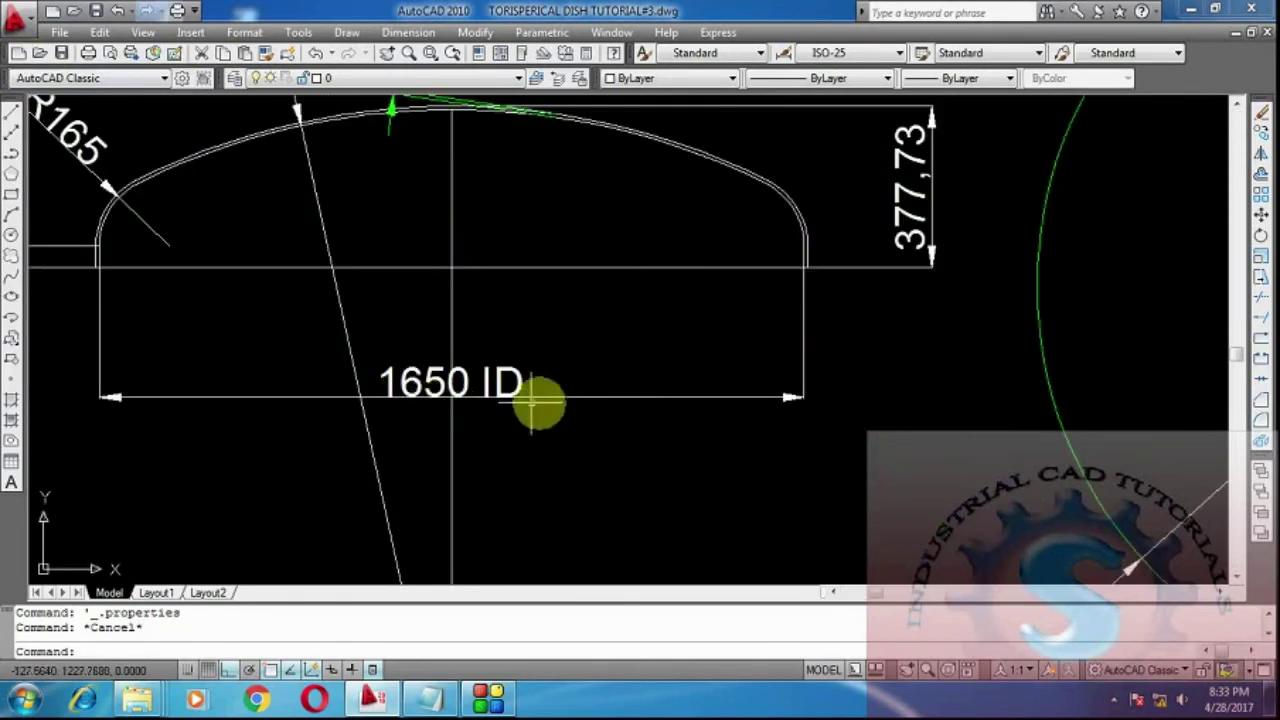
scroll(534, 400, "down", 3)
scroll(466, 400, "up", 2)
scroll(466, 400, "down", 2)
scroll(500, 389, "up", 2)
scroll(505, 388, "down", 2)
scroll(500, 382, "up", 2)
scroll(491, 395, "down", 3)
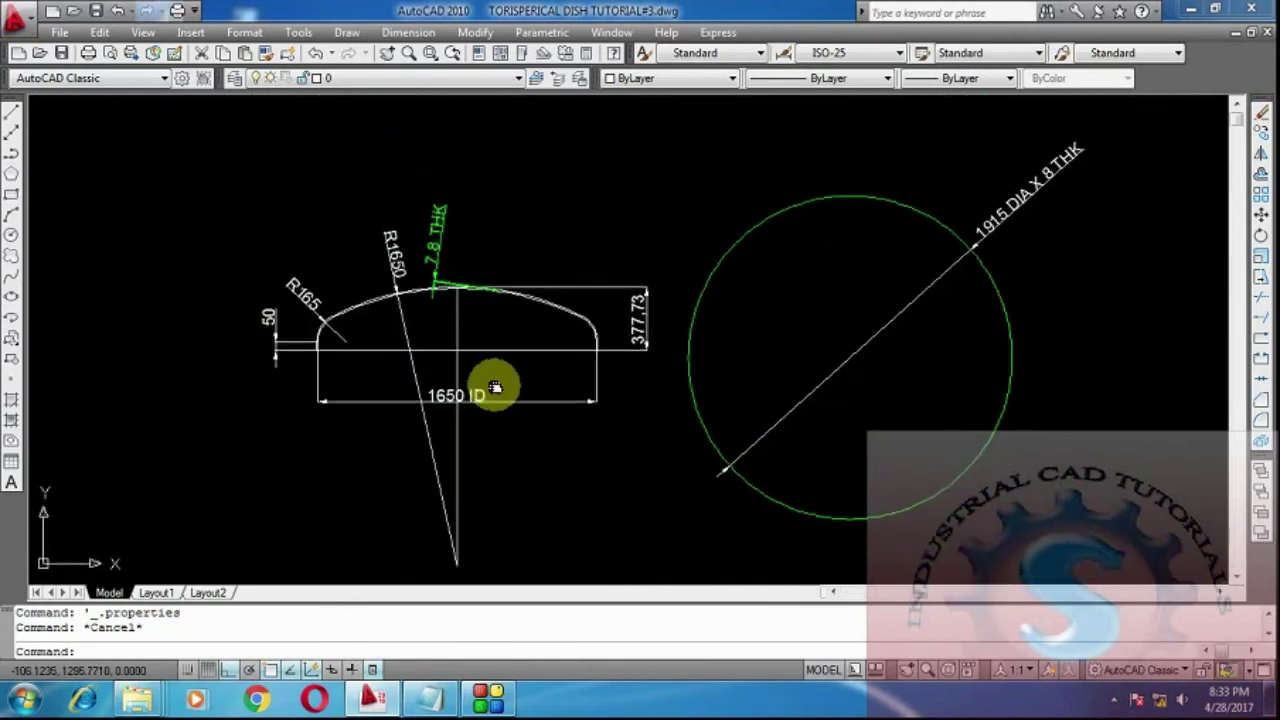
Set the 1650 ID dimension's colour to Cyan in its Properties, then deselect it
double_click(477, 368)
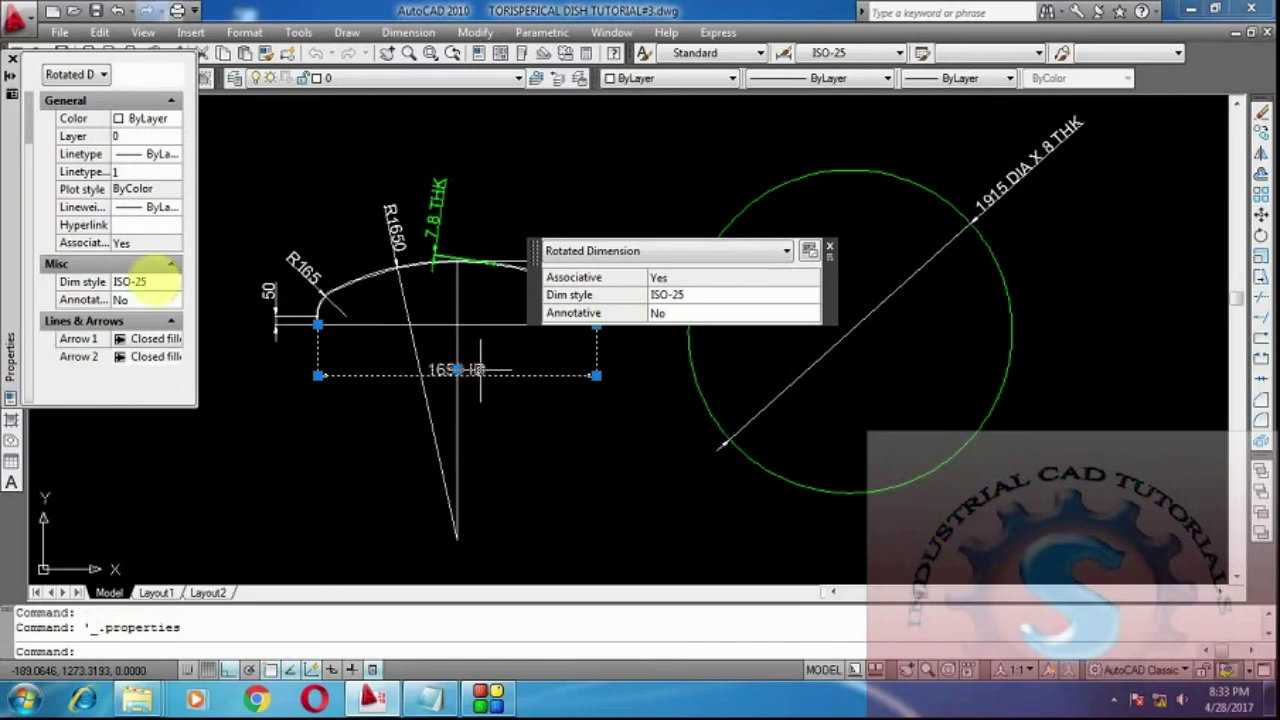
left_click(152, 118)
left_click(155, 121)
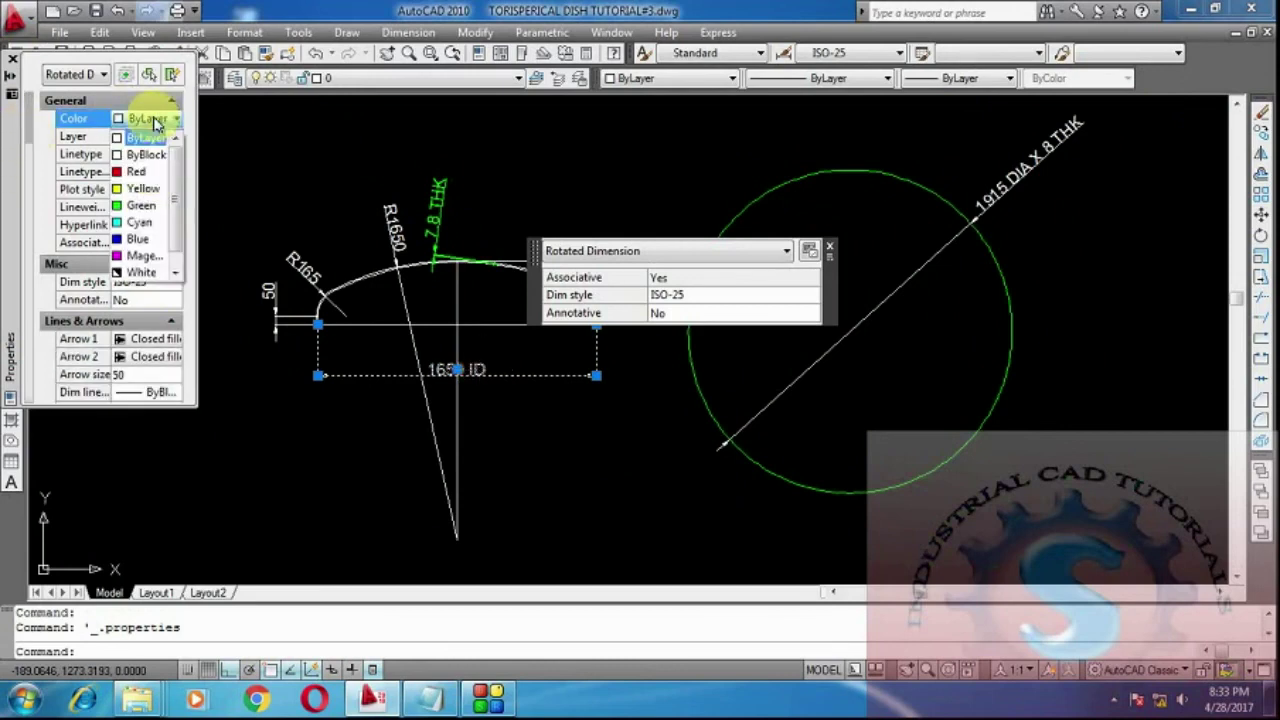
left_click(148, 223)
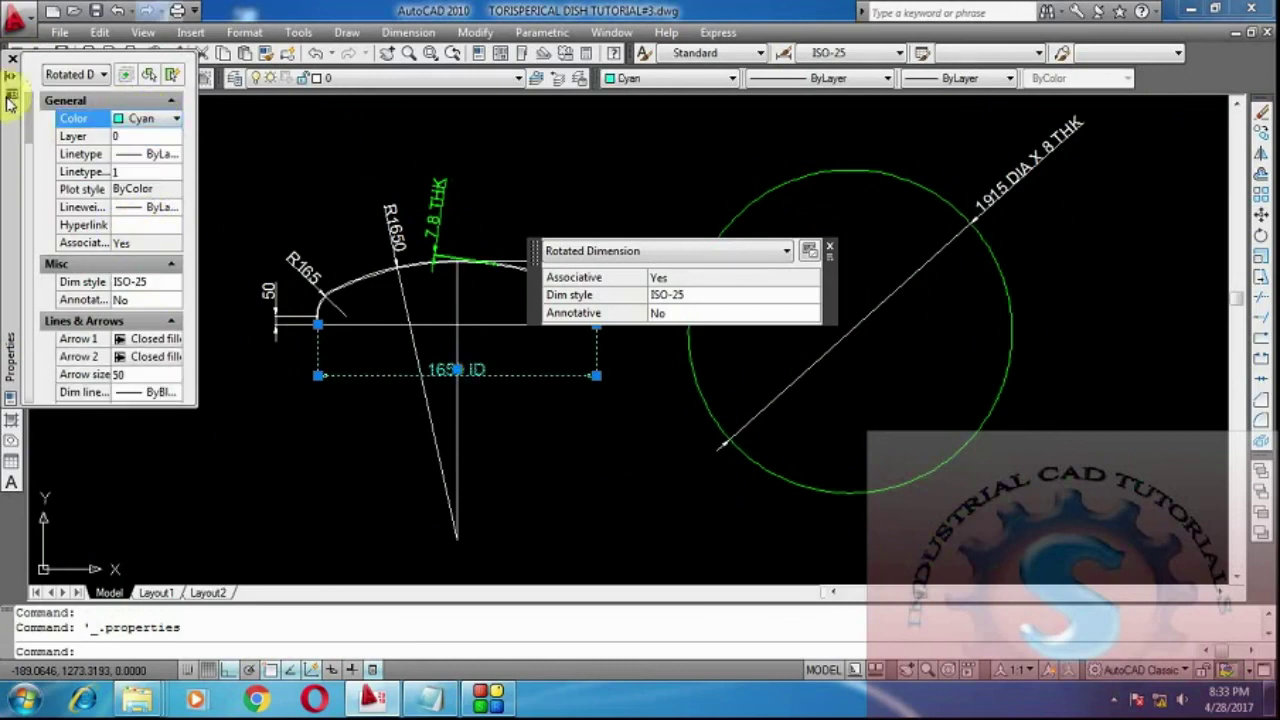
left_click(13, 63)
key("Escape")
scroll(520, 354, "down", 2)
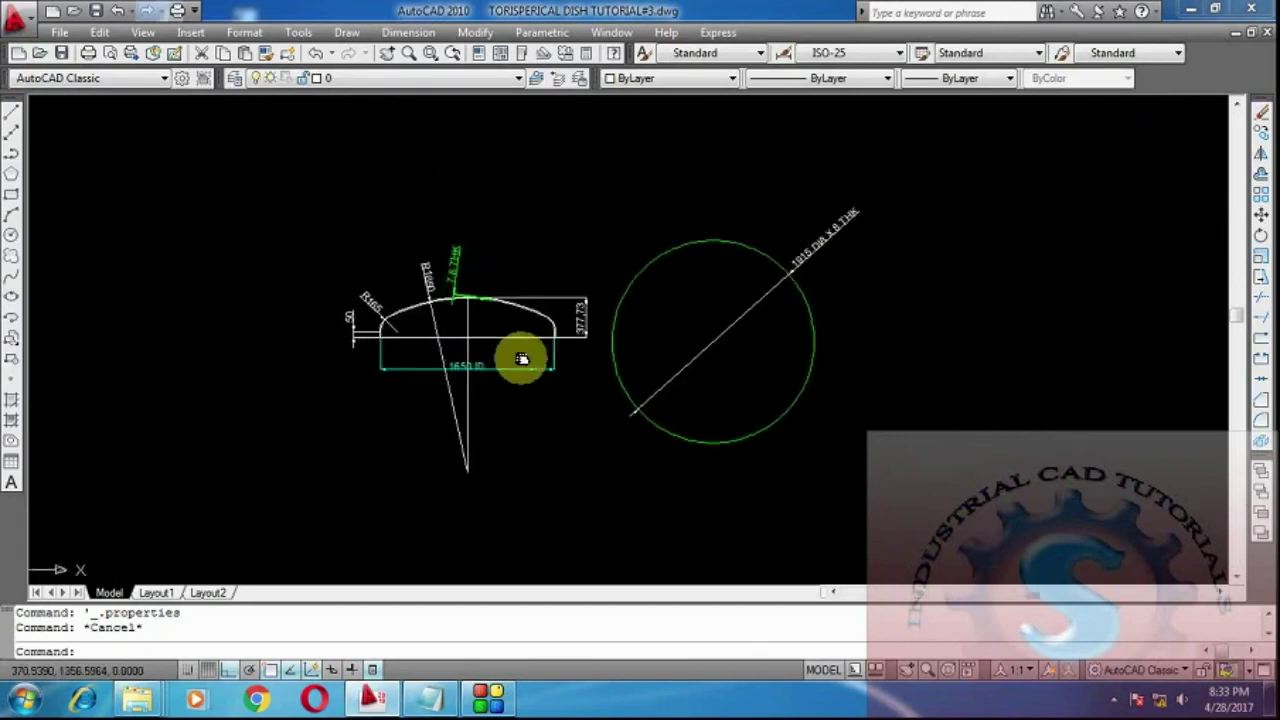
scroll(700, 332, "up", 2)
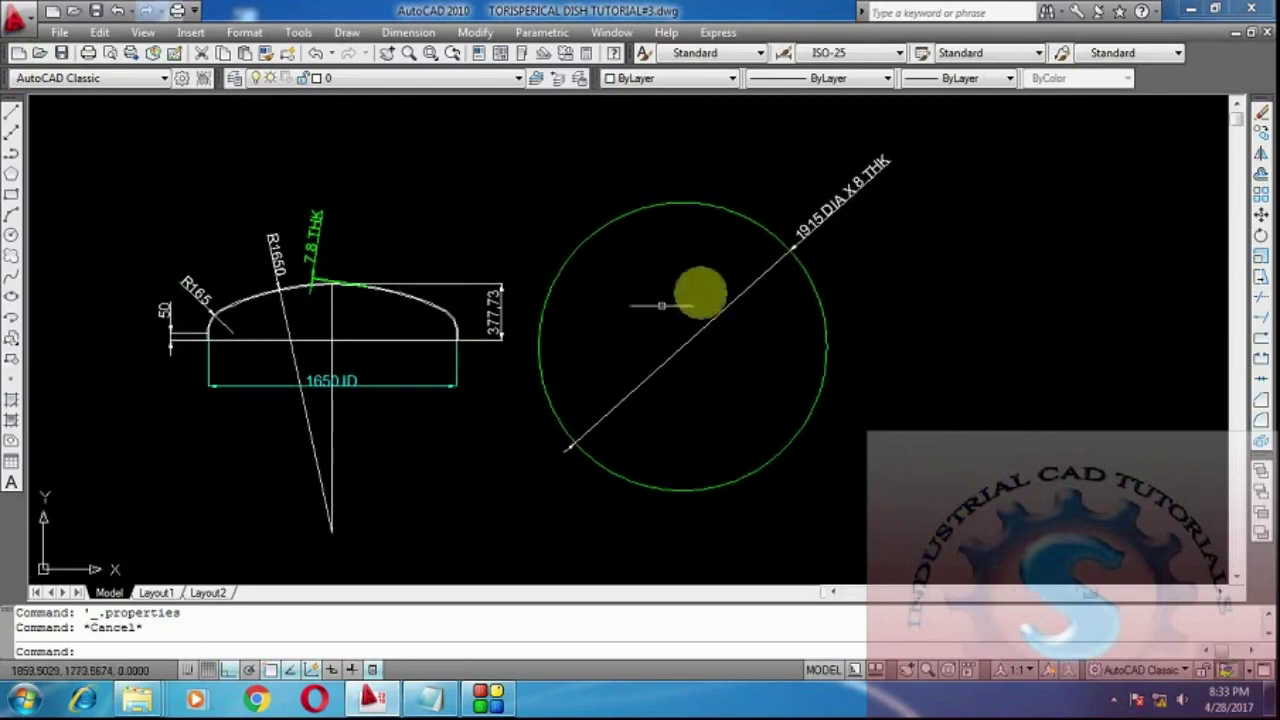
middle_click_drag(472, 426, 523, 420)
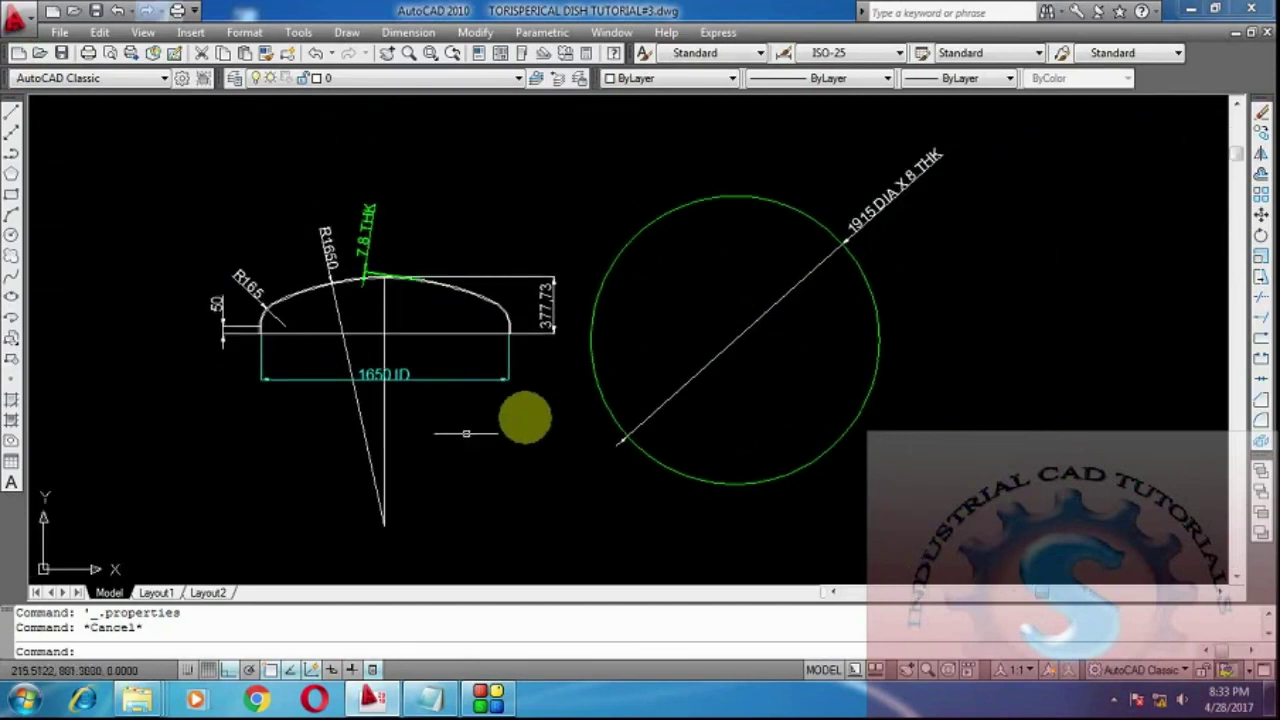
middle_click_drag(686, 364, 704, 366)
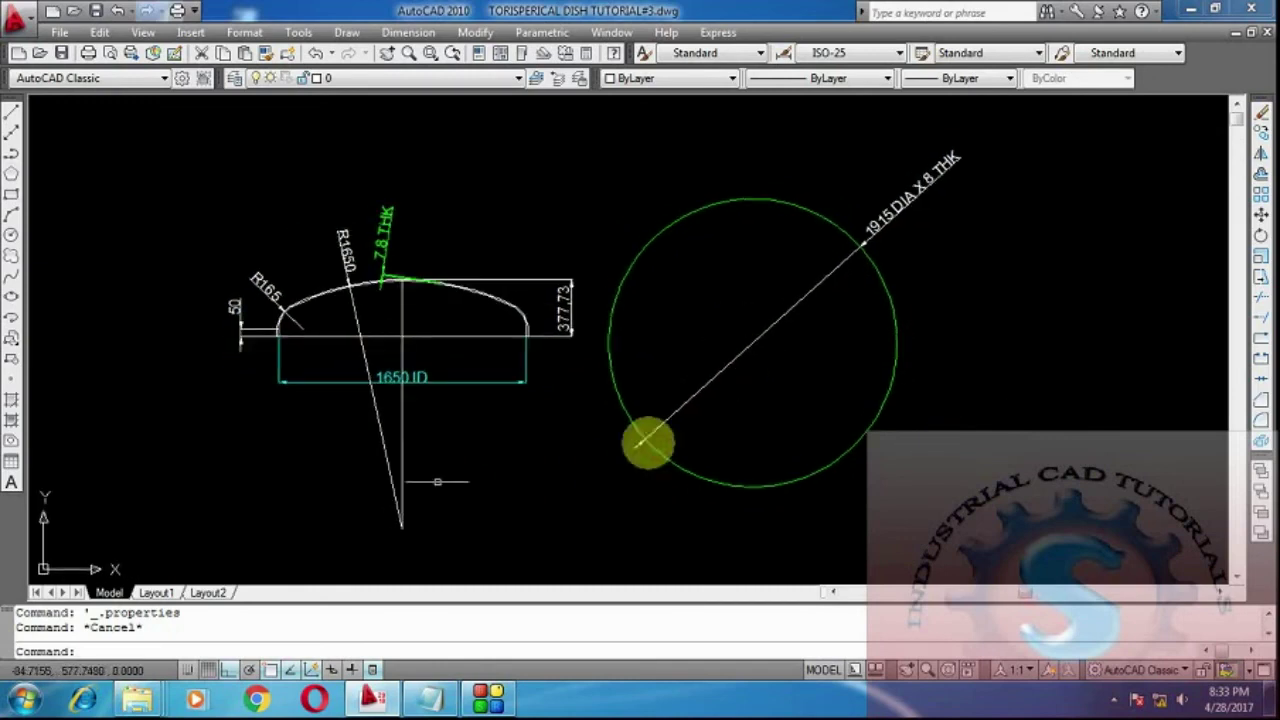
scroll(870, 160, "up", 2)
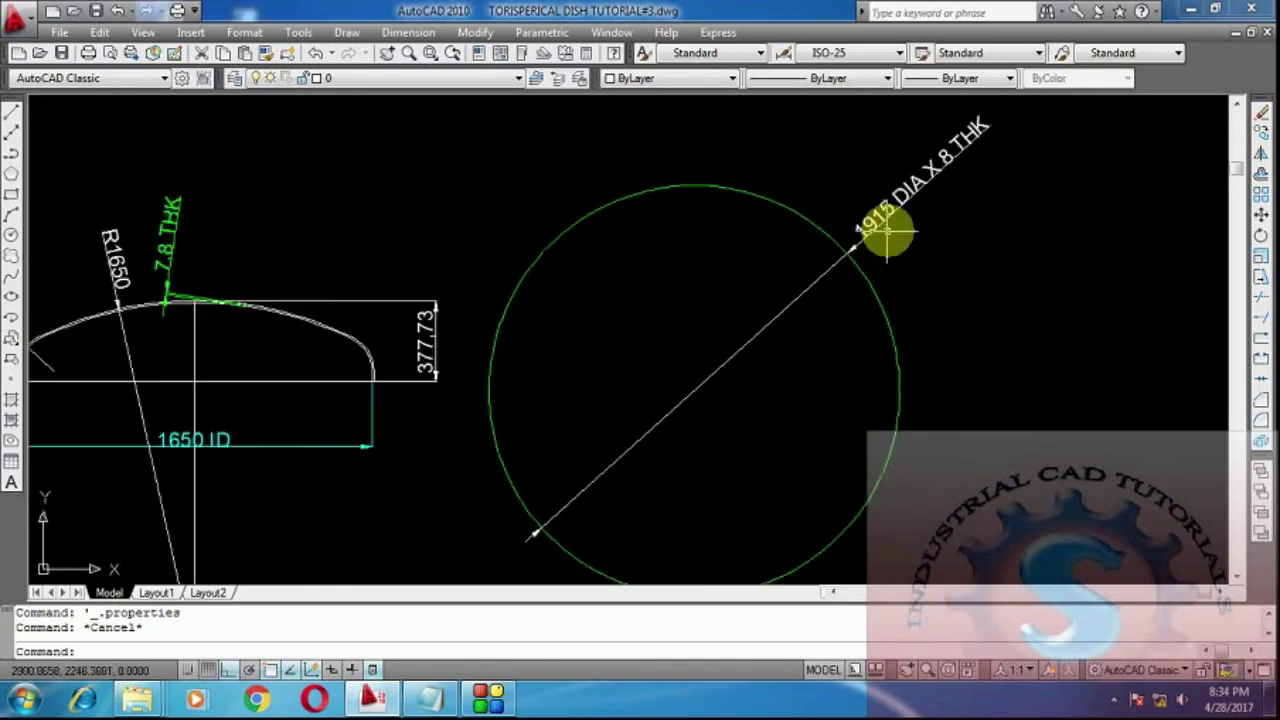
scroll(880, 150, "down", 3)
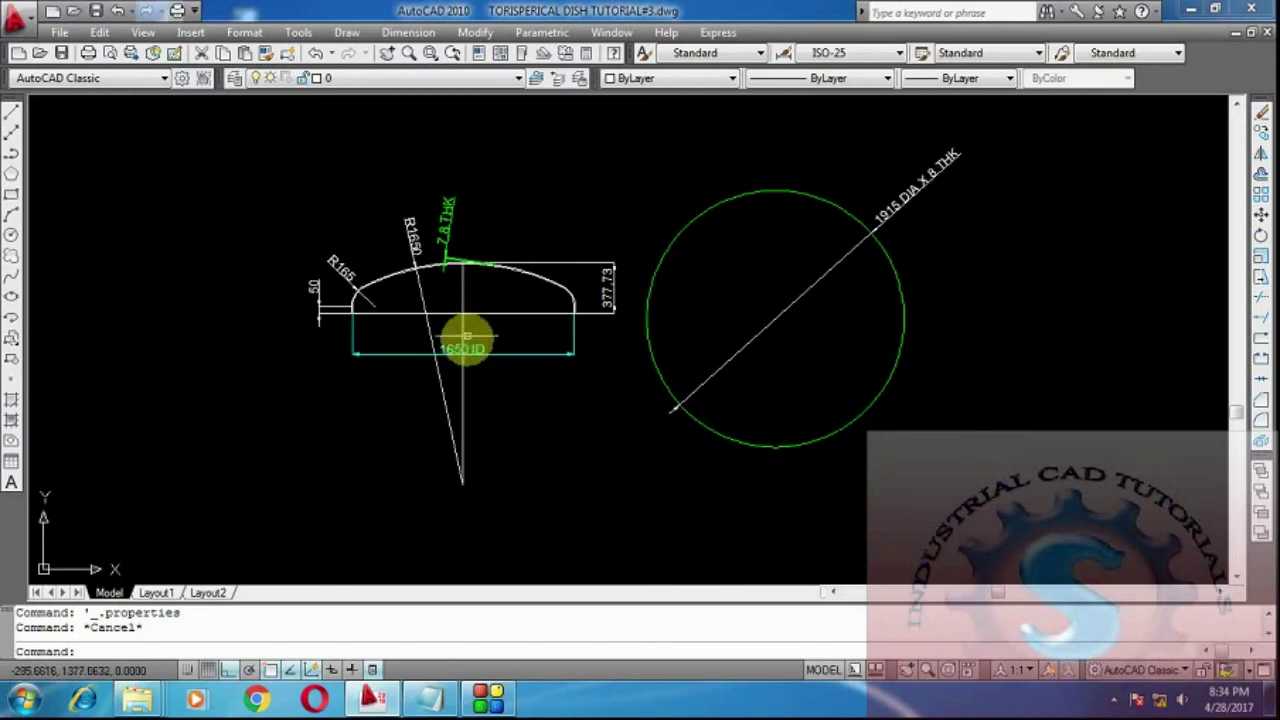
scroll(471, 345, "up", 1)
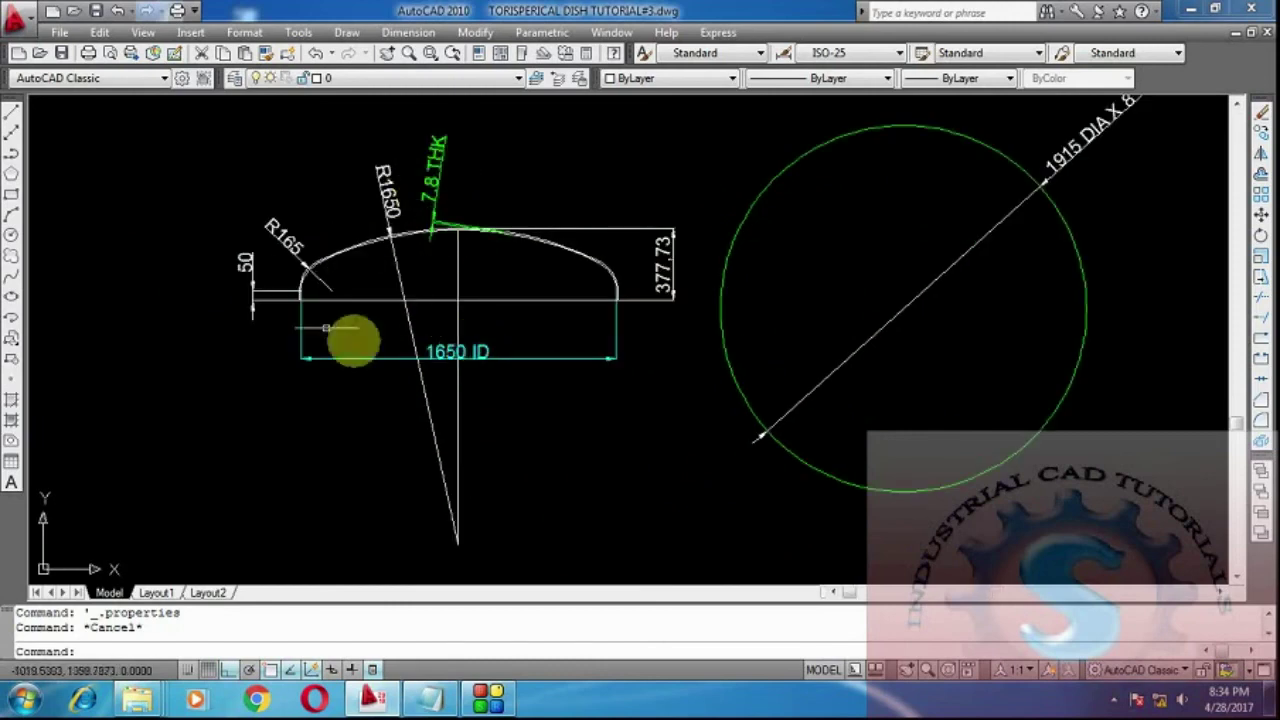